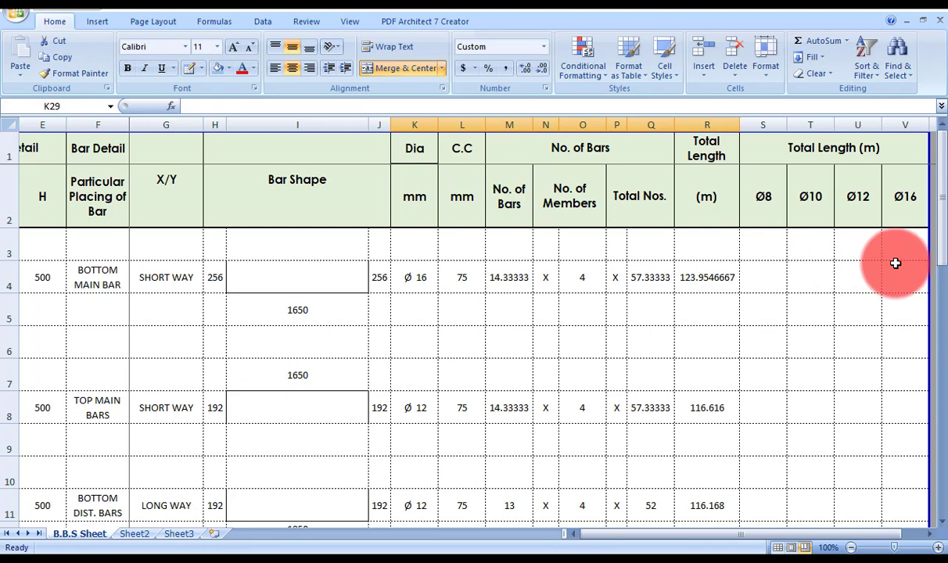
# Begin a formula in V4 that returns VALUE(R4) when the diameter matches: =IF(K4=16,VALUE(R4),
pyautogui.click(893, 266)
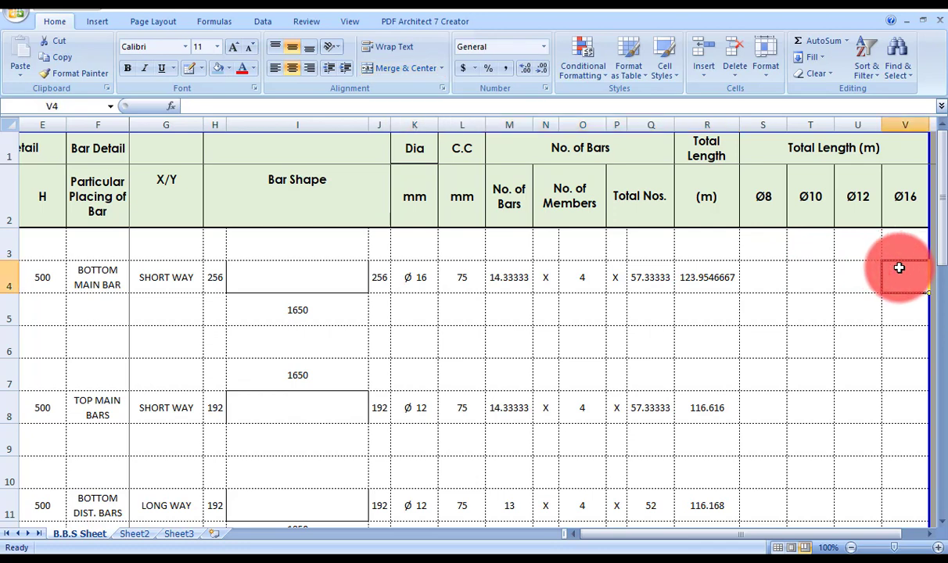
pyautogui.write('=')
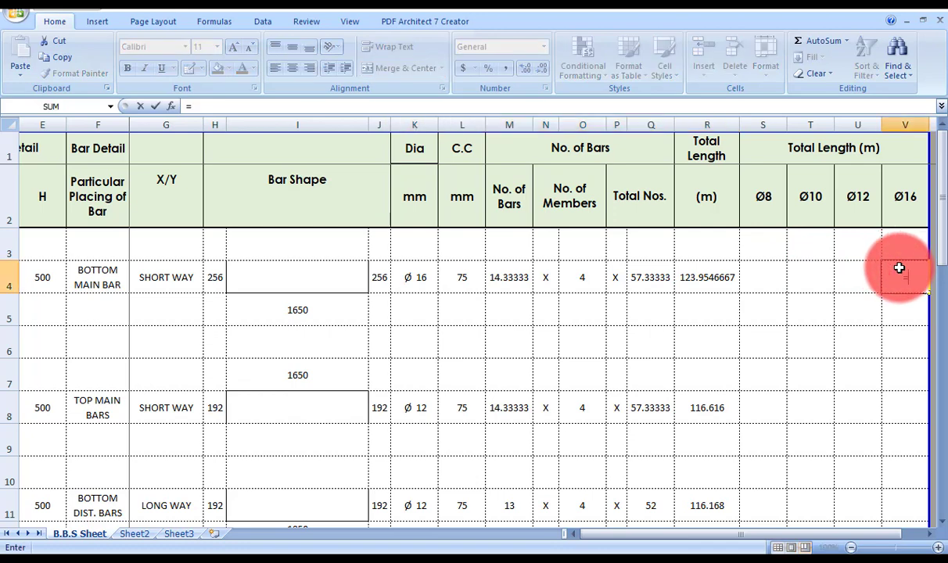
pyautogui.write('if')
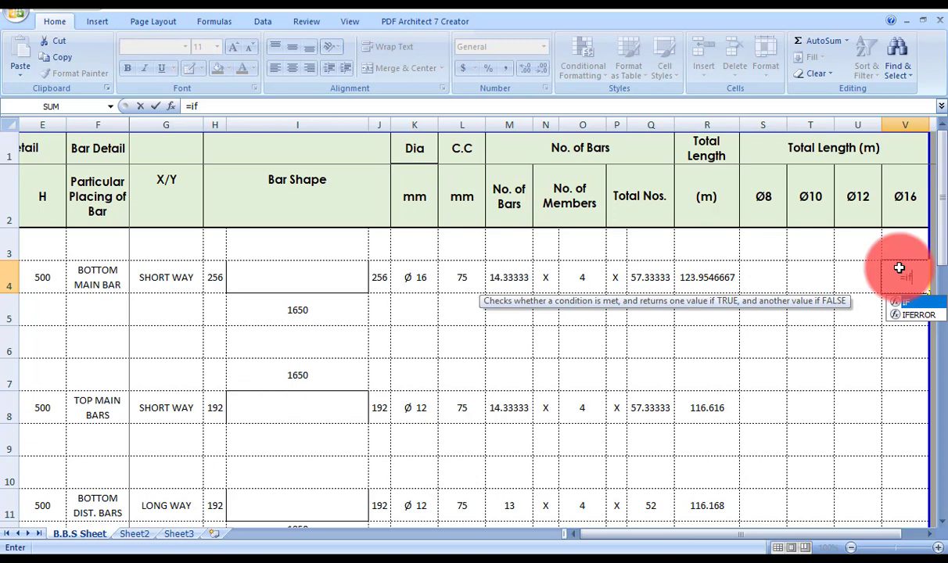
pyautogui.write('(')
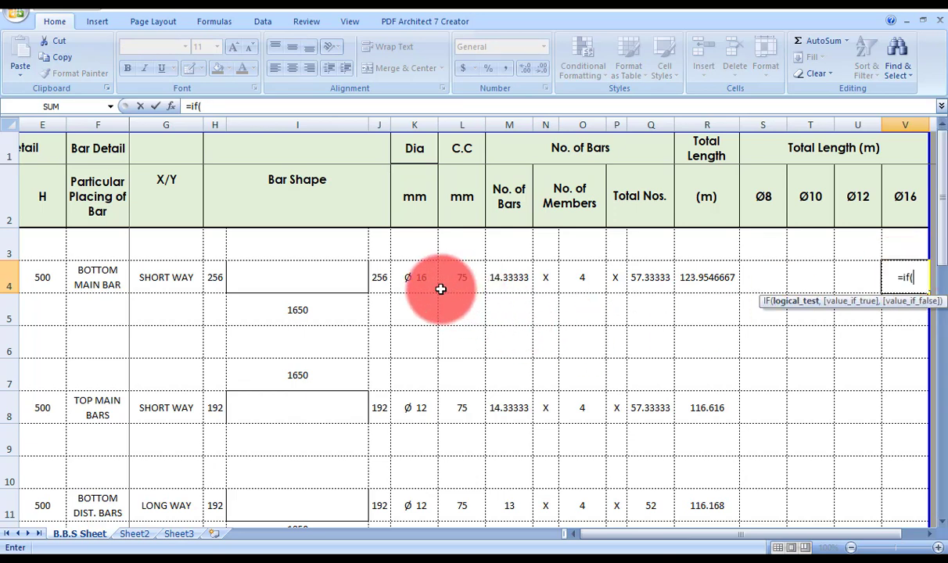
pyautogui.click(417, 279)
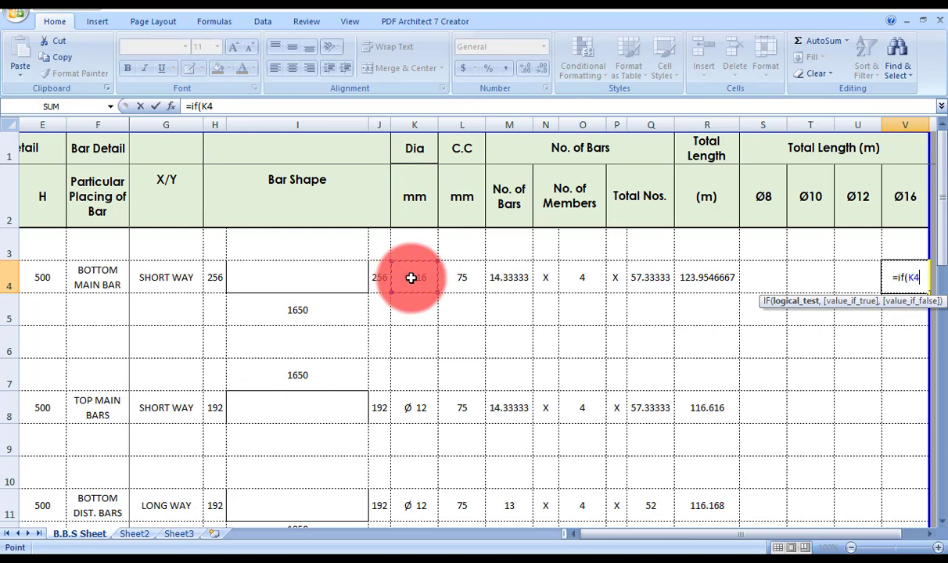
pyautogui.write('=')
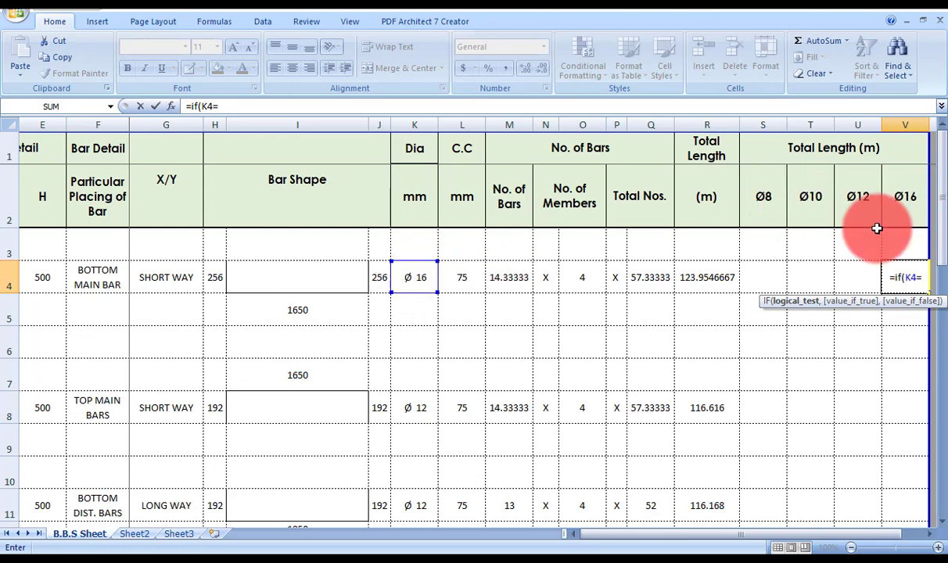
pyautogui.write('16')
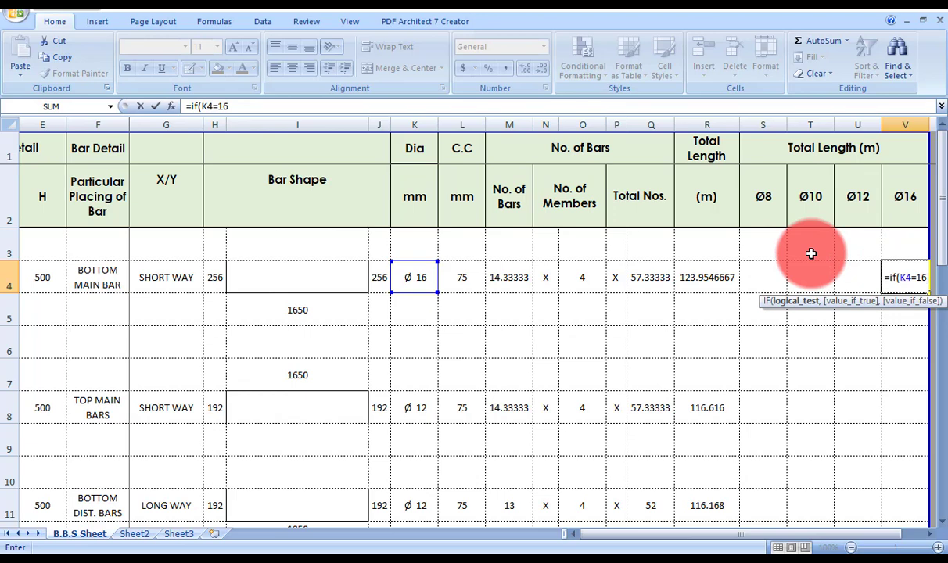
pyautogui.write(',va')
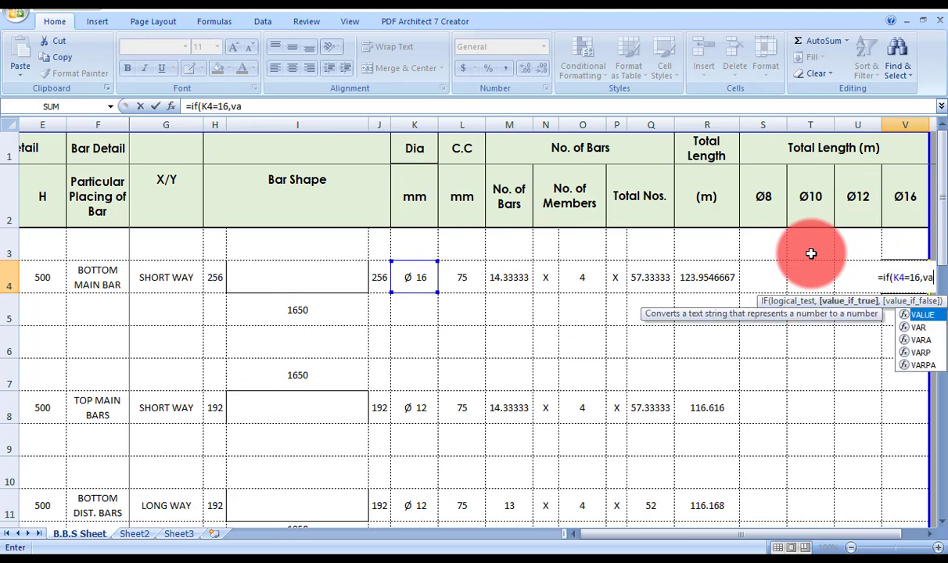
pyautogui.write('lue')
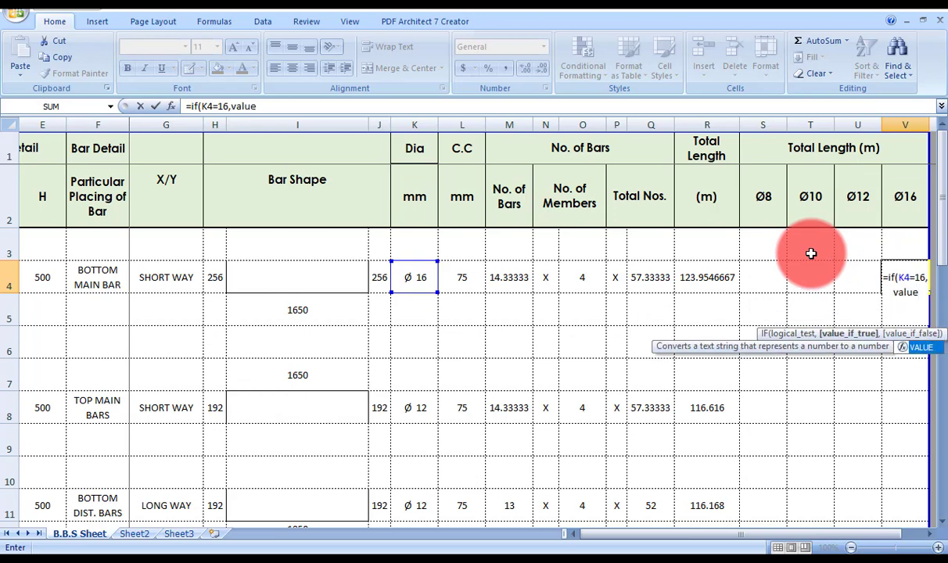
pyautogui.write('(')
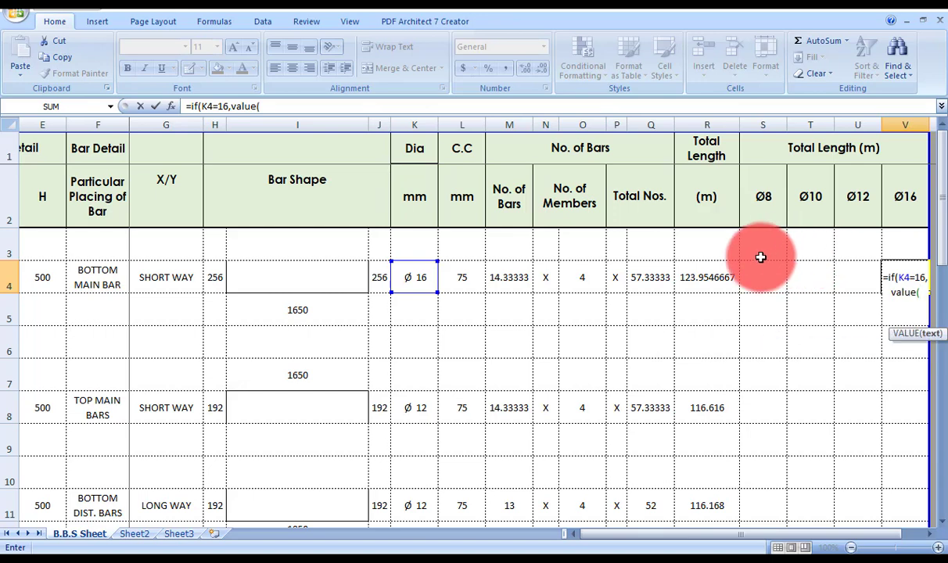
pyautogui.click(724, 276)
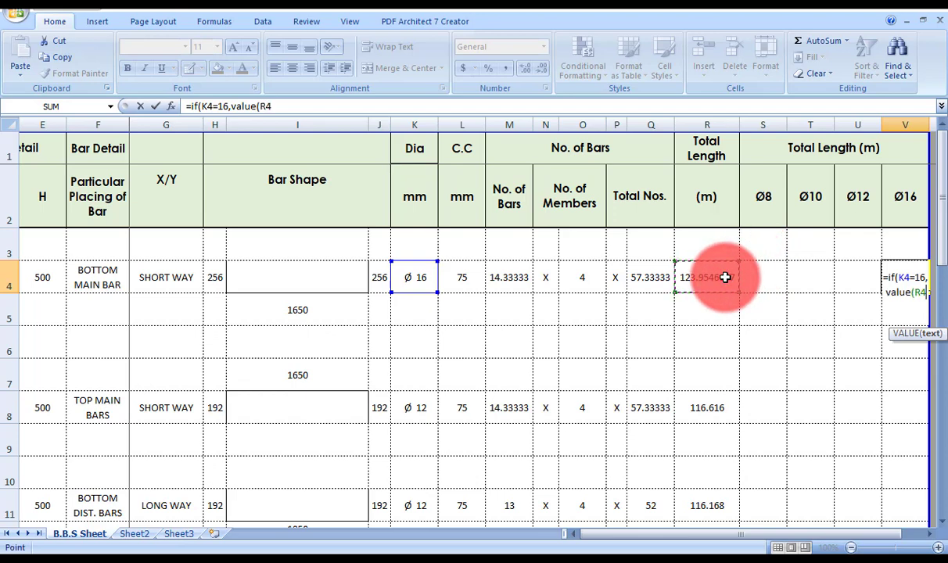
pyautogui.write('),')
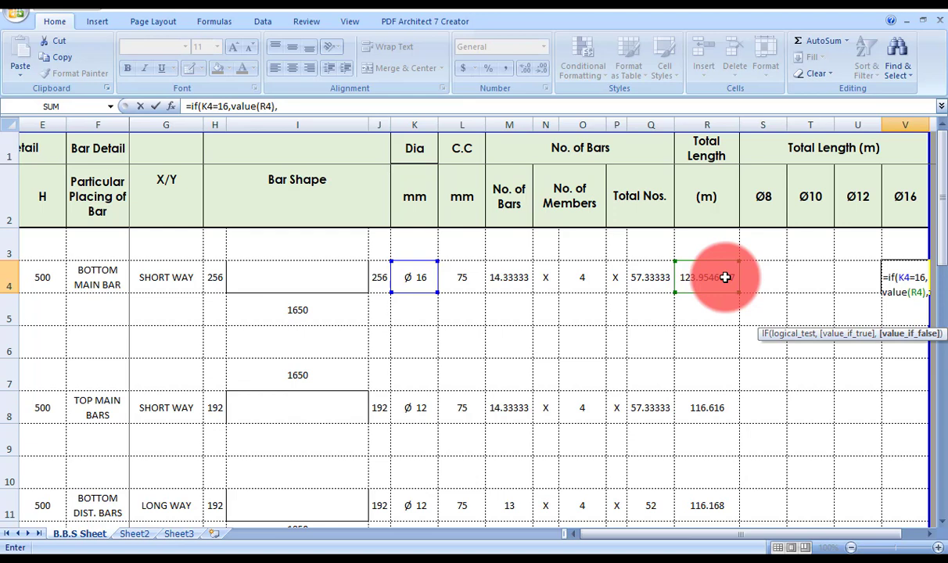
# Complete the V4 formula with the nested condition IF(K4<>16," ") and accept the proposed closing-parenthesis correction
pyautogui.write('if')
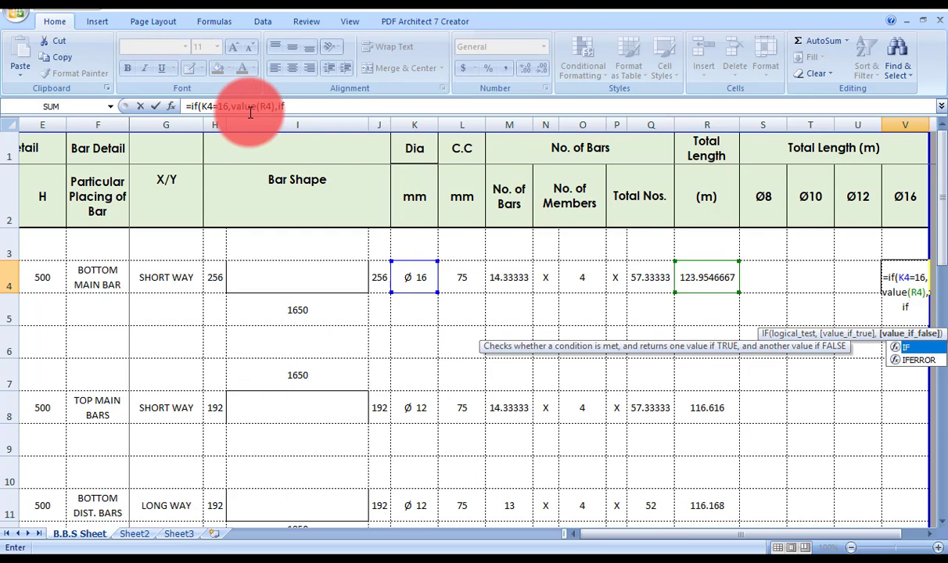
pyautogui.write('(')
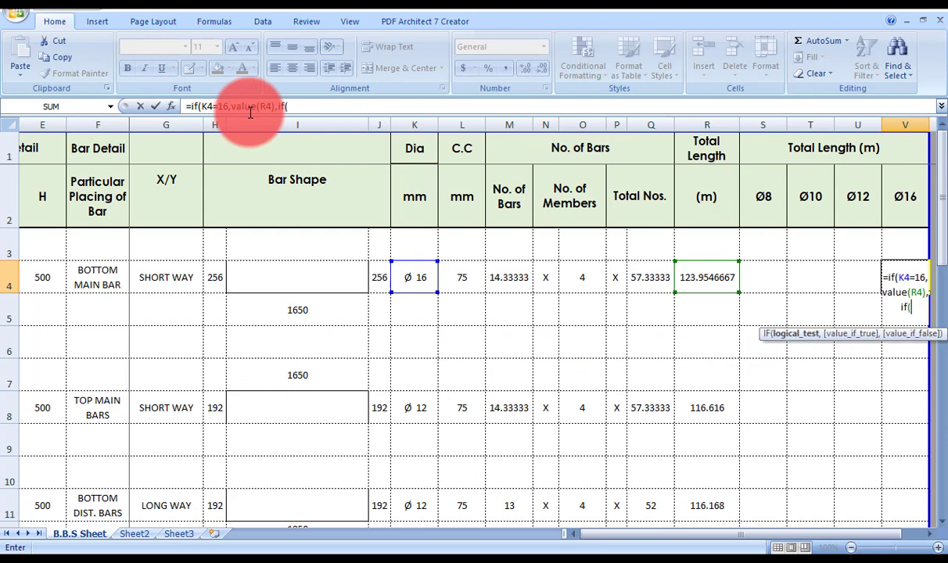
pyautogui.click(413, 273)
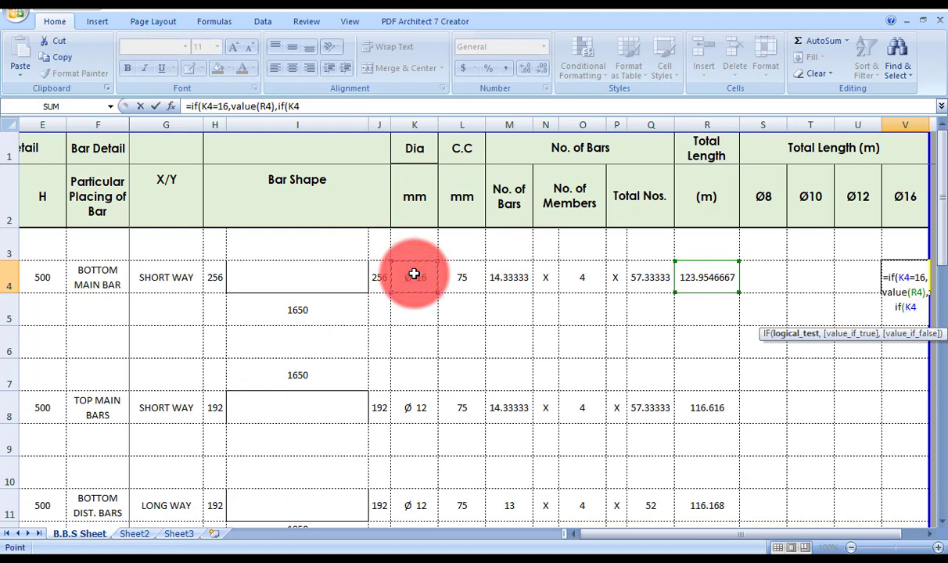
pyautogui.write('<>')
pyautogui.write('16,')
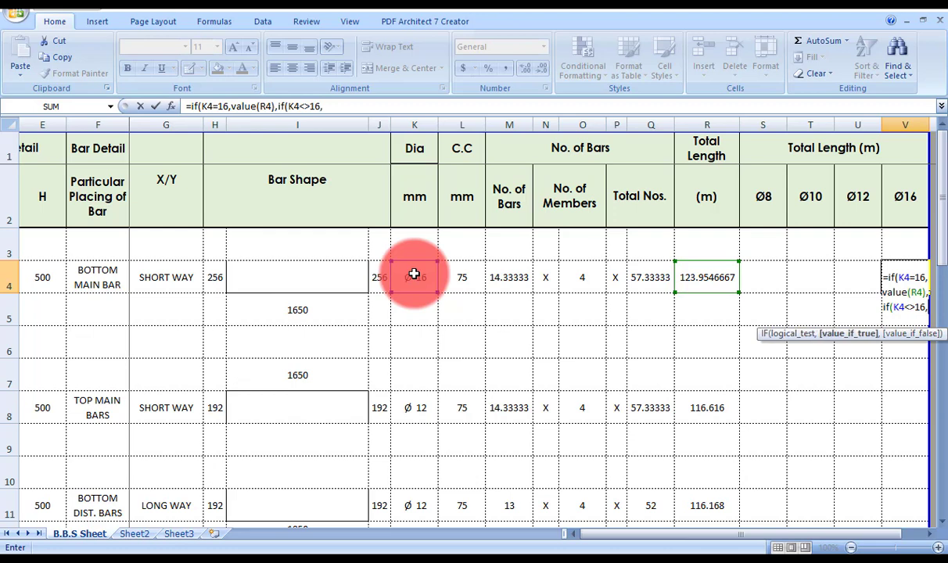
pyautogui.write(';')
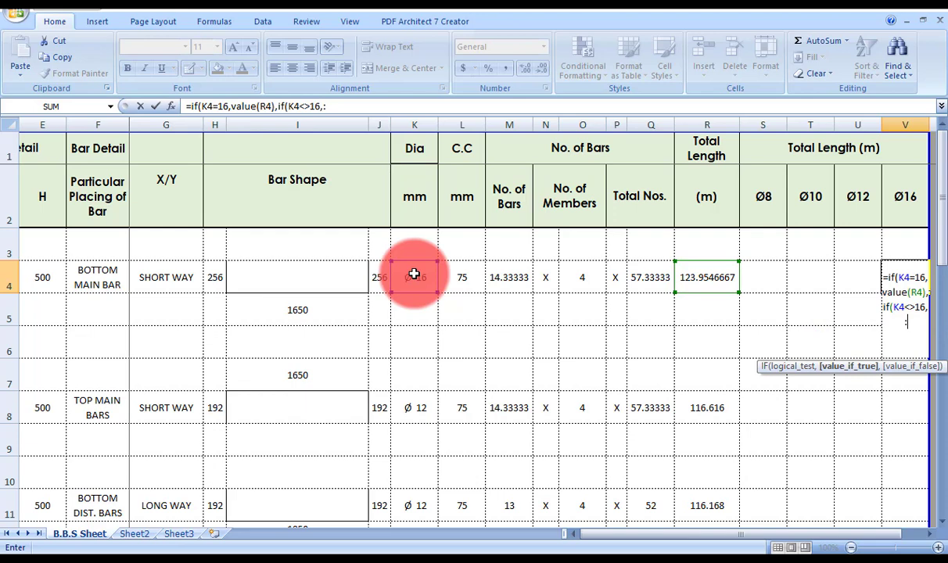
pyautogui.press('BackSpace')
pyautogui.write('" ")')
pyautogui.press('Return')
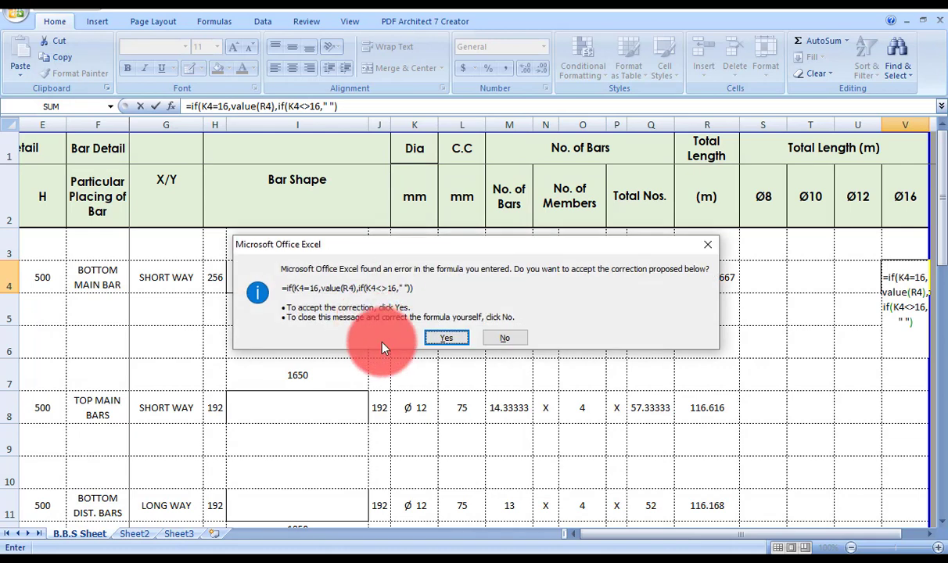
pyautogui.click(444, 339)
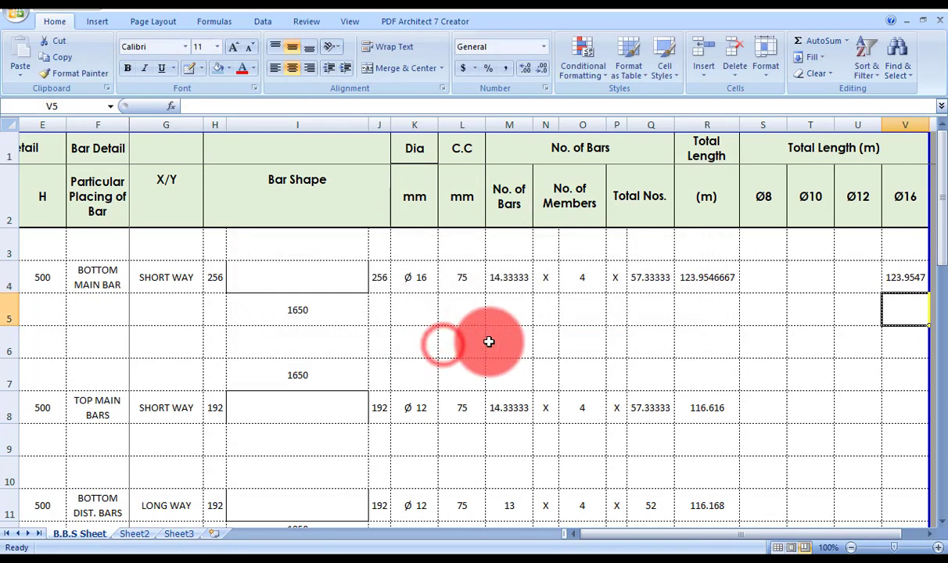
# Copy the V4 formula into cells S4 to U4 for the Ø8, Ø10 and Ø12 columns
pyautogui.click(882, 270)
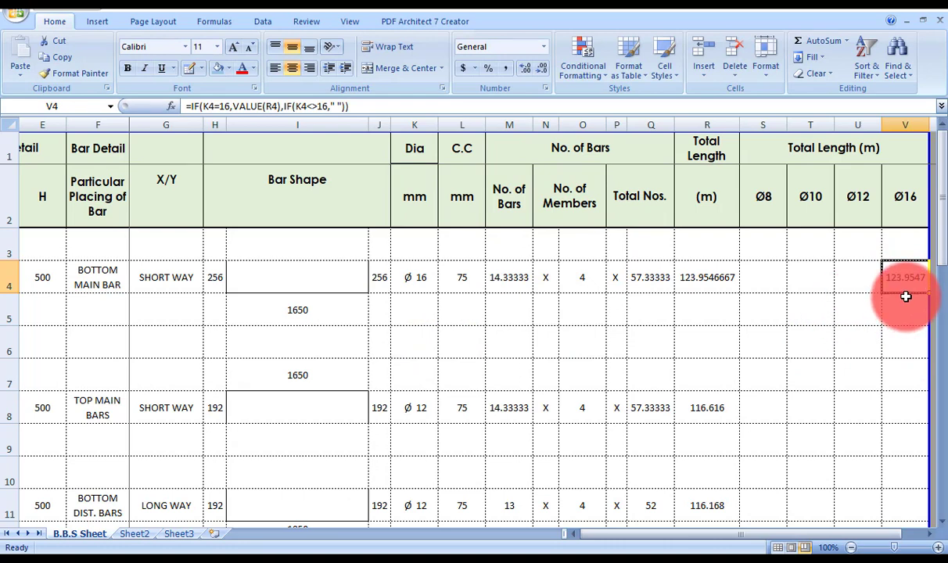
pyautogui.hotkey('ctrl', 'c')
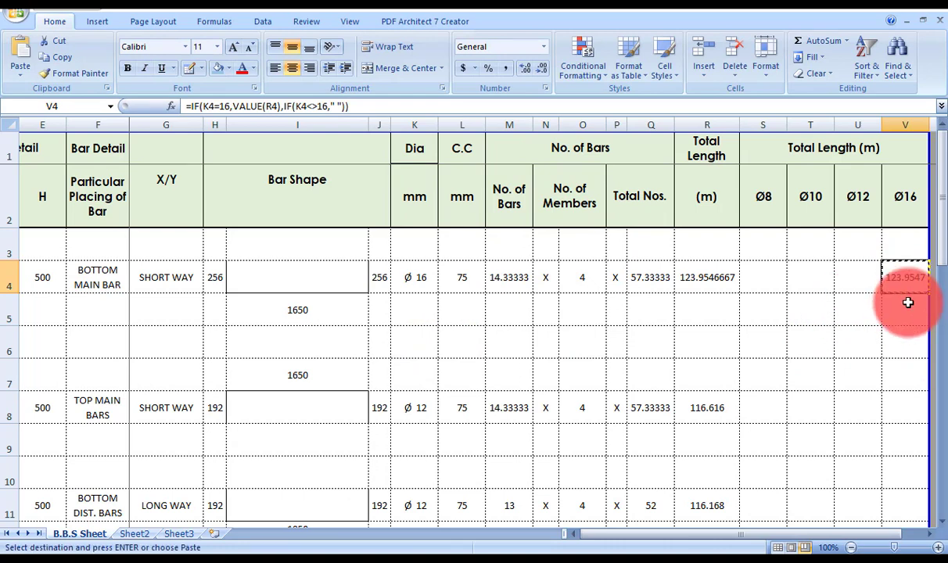
pyautogui.moveTo(776, 273); pyautogui.dragTo(844, 274)
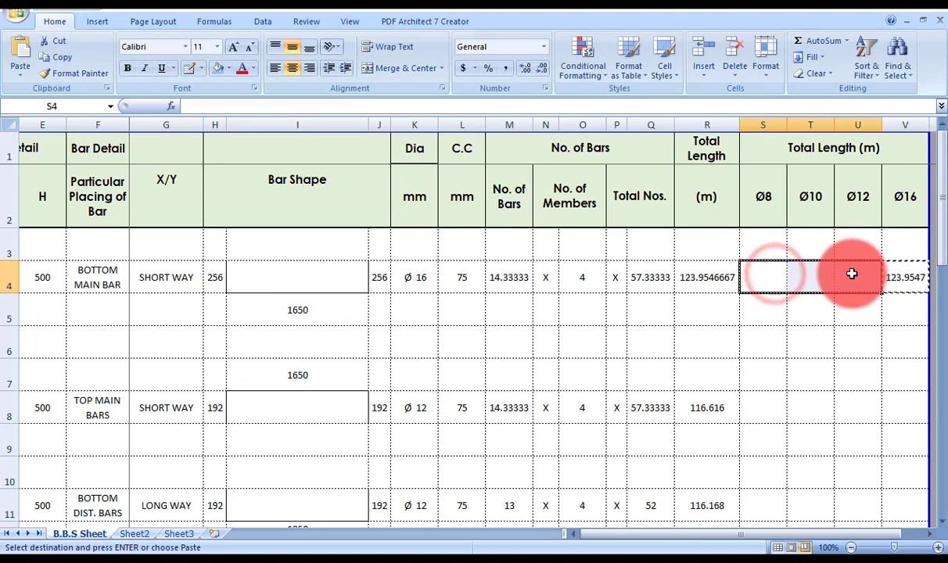
pyautogui.hotkey('ctrl', 'v')
pyautogui.click(825, 329)
pyautogui.press('Escape')
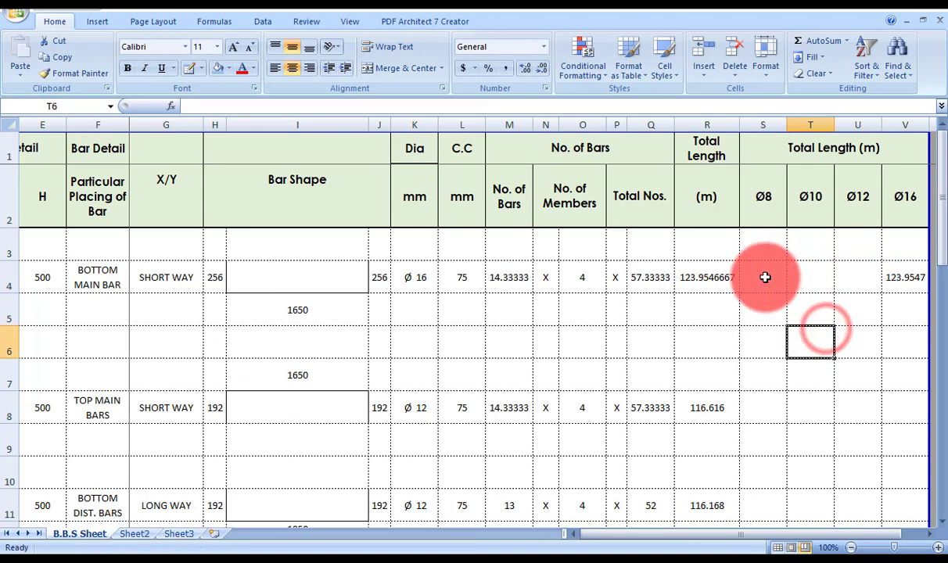
pyautogui.click(765, 276)
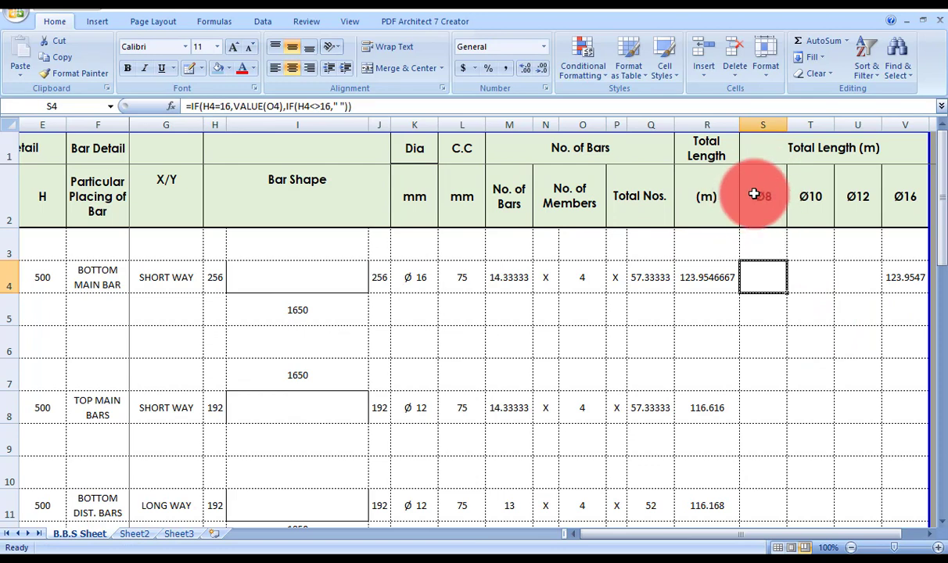
pyautogui.click(233, 106)
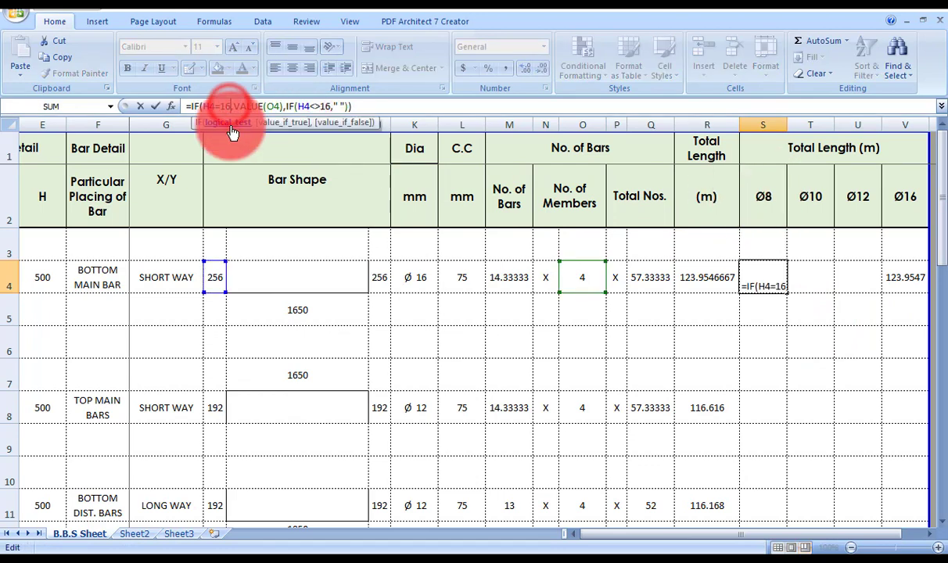
pyautogui.press('BackSpace')
pyautogui.press('BackSpace')
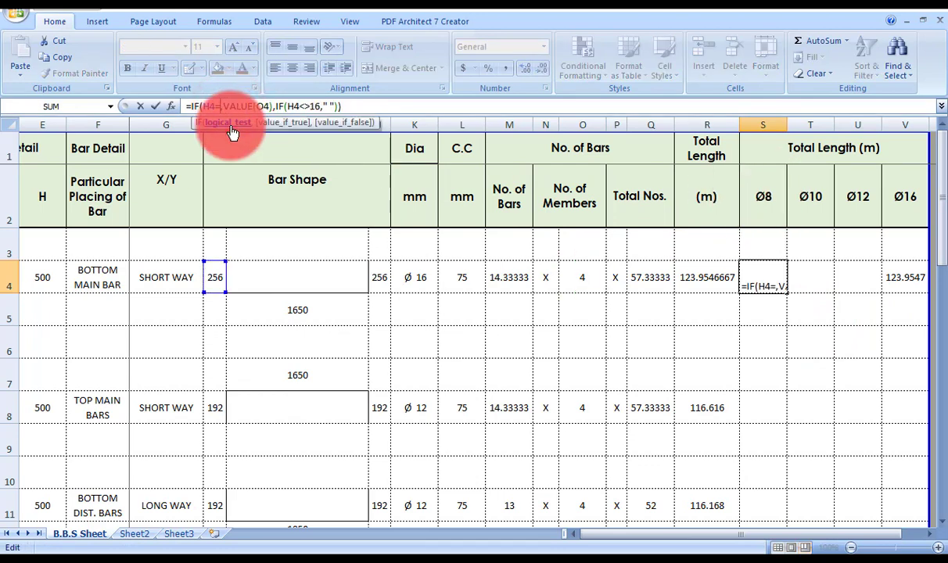
pyautogui.write('8')
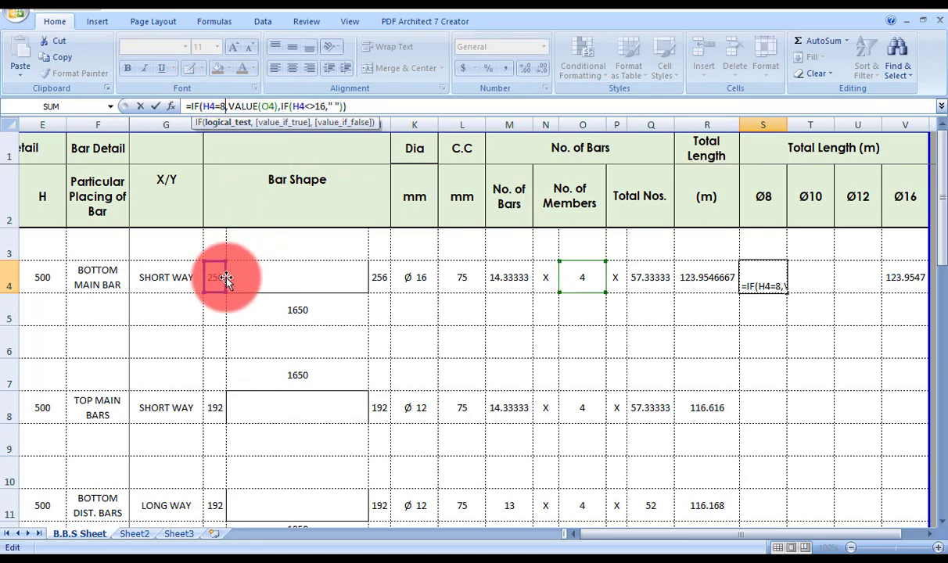
pyautogui.moveTo(225, 278); pyautogui.dragTo(414, 281)
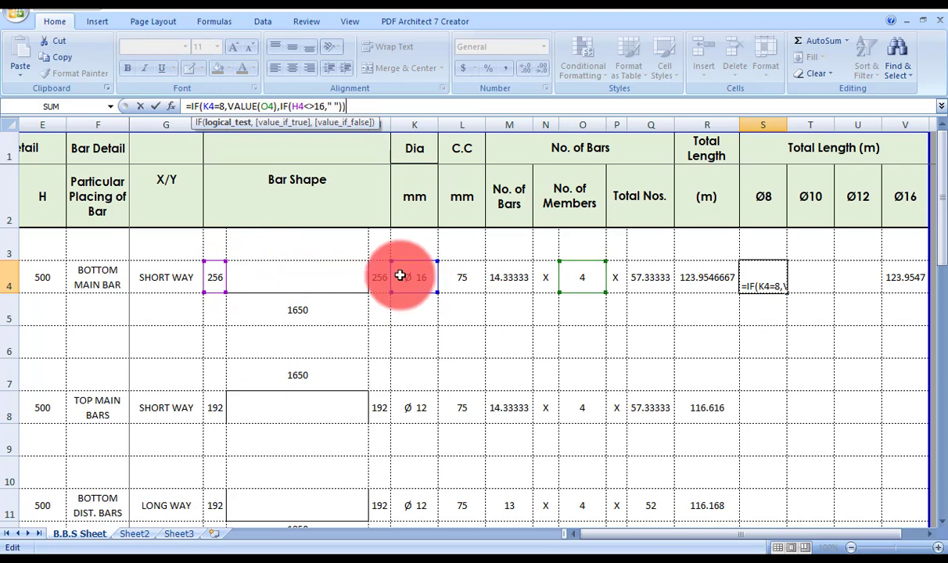
pyautogui.click(266, 107)
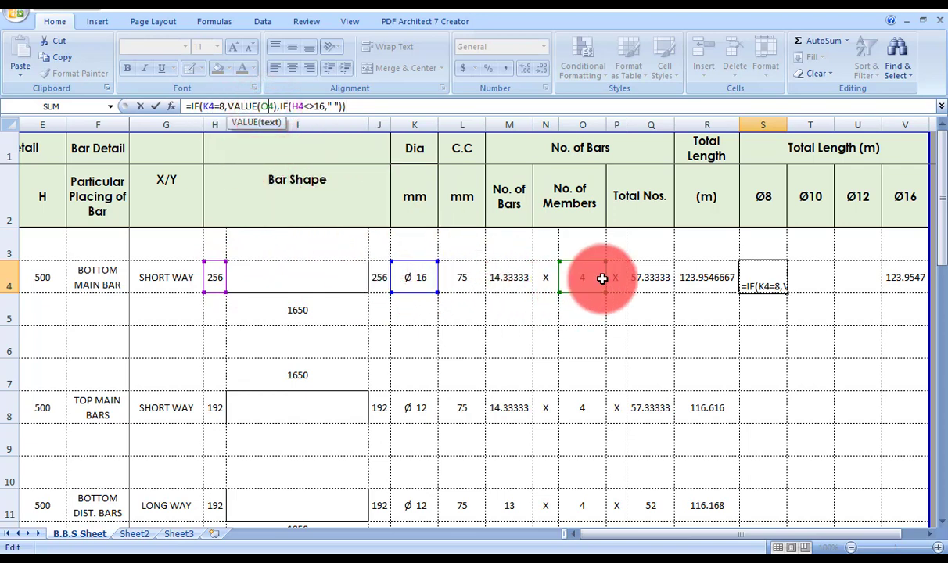
pyautogui.moveTo(602, 278); pyautogui.dragTo(680, 281)
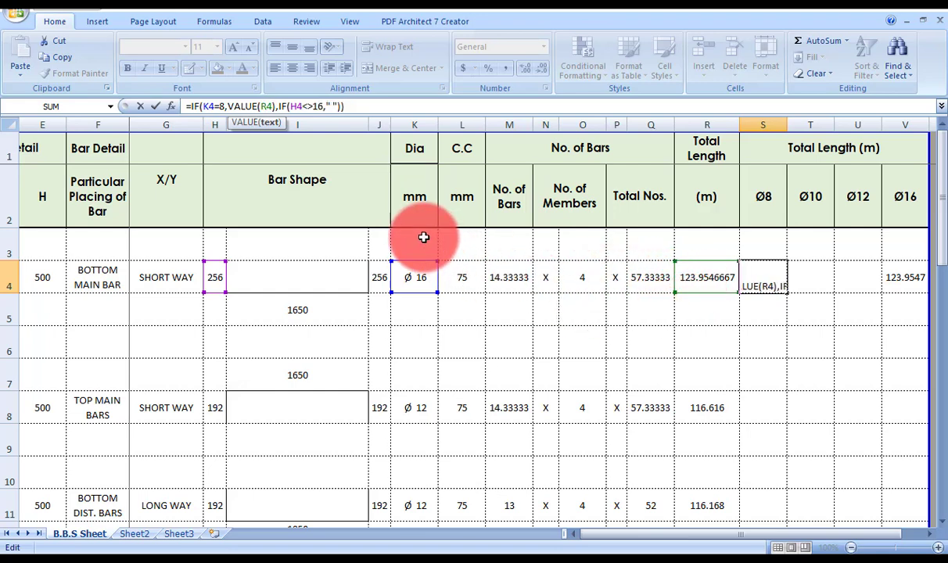
pyautogui.click(297, 107)
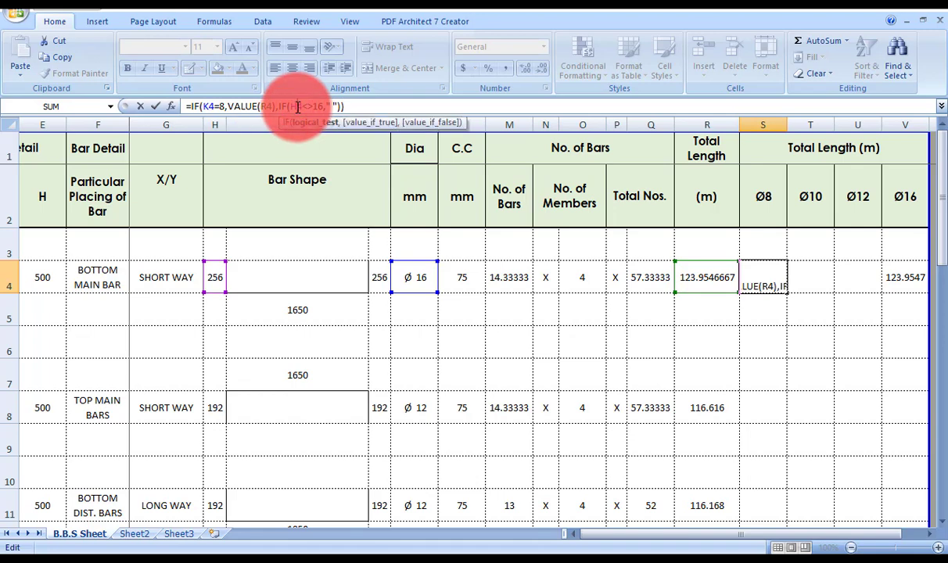
pyautogui.press('Escape')
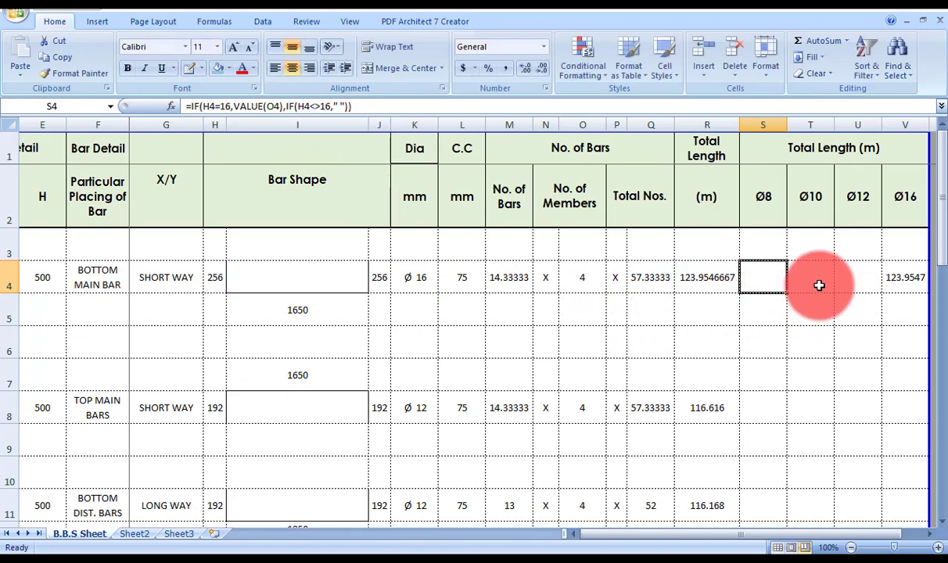
# Begin a formula in S4 that returns VALUE(R4) when the diameter is 8: =IF(K4=8,VALUE(R4)
pyautogui.write('=')
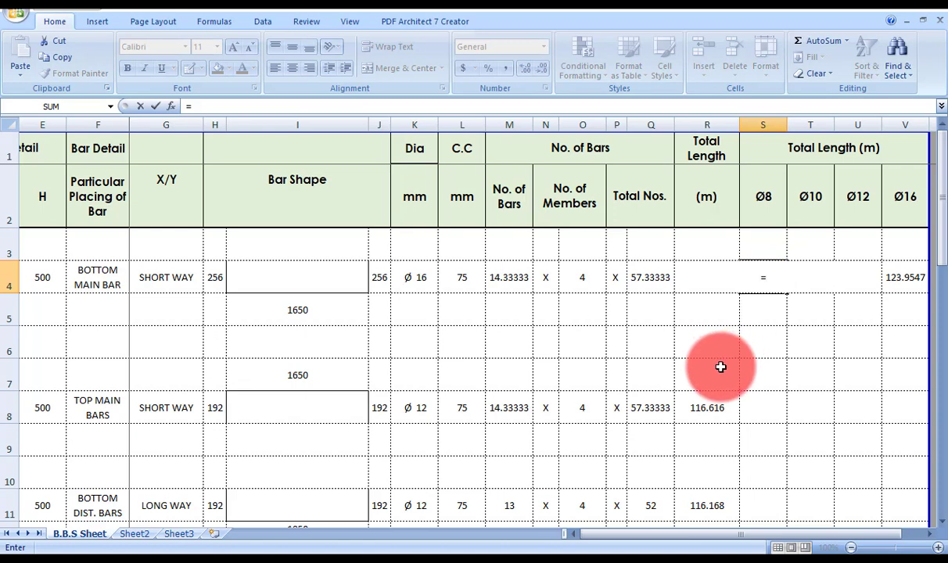
pyautogui.write('if(')
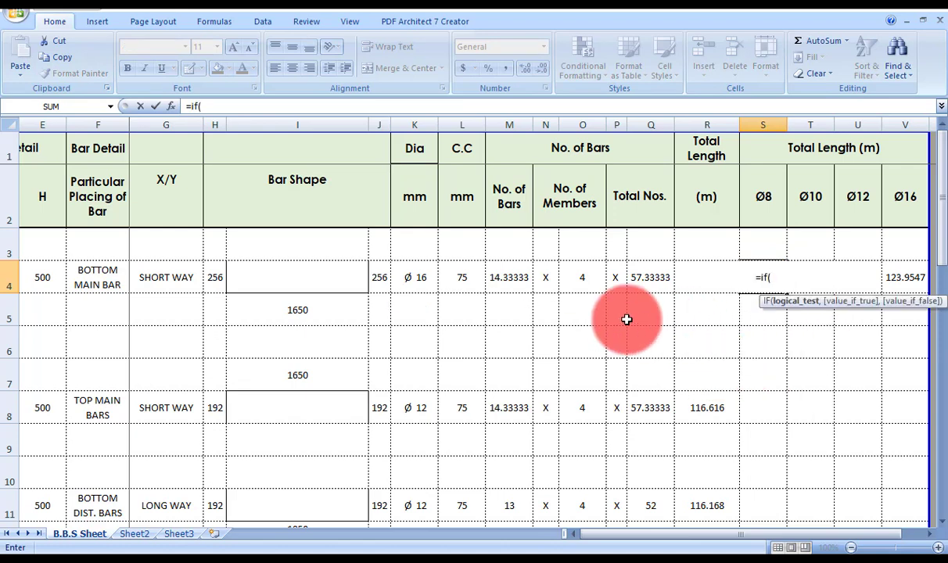
pyautogui.click(419, 278)
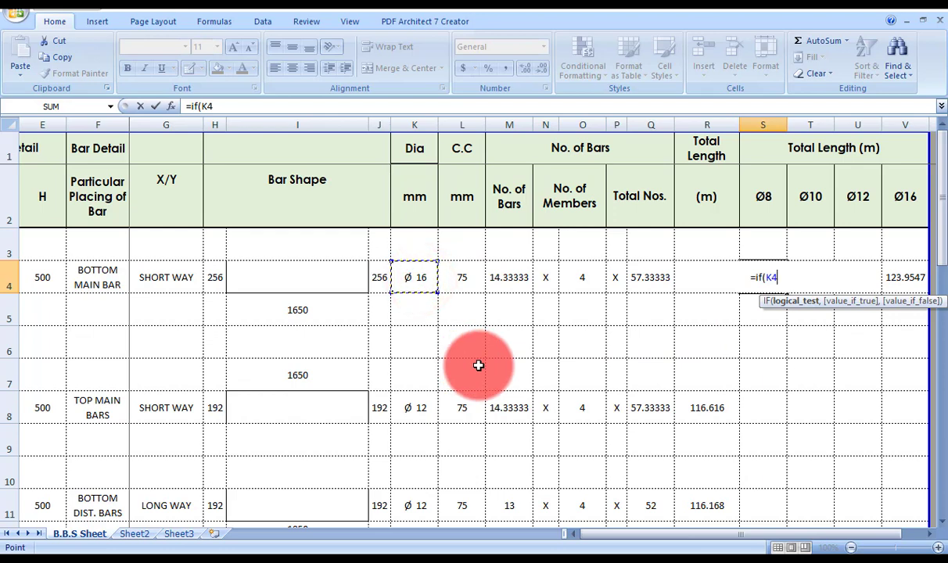
pyautogui.write('=')
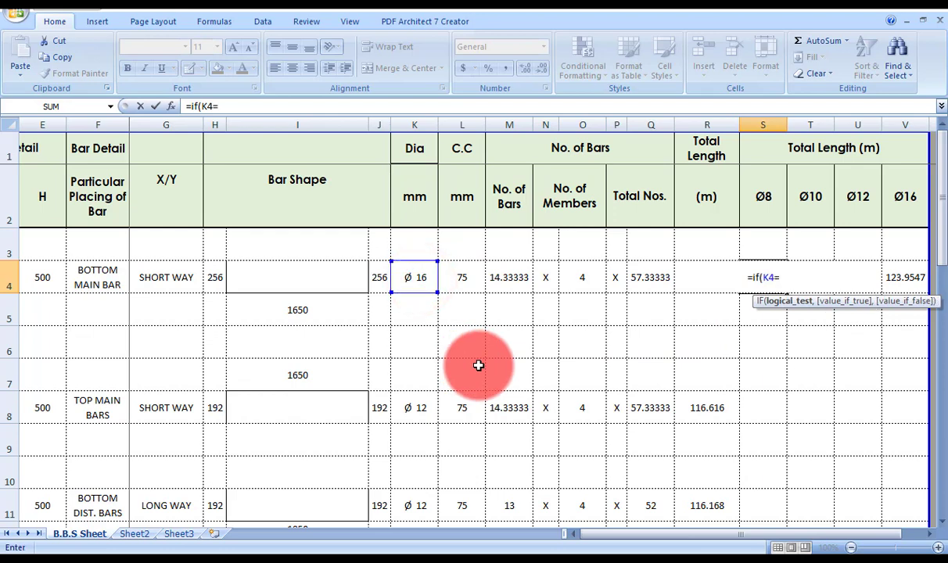
pyautogui.write('8')
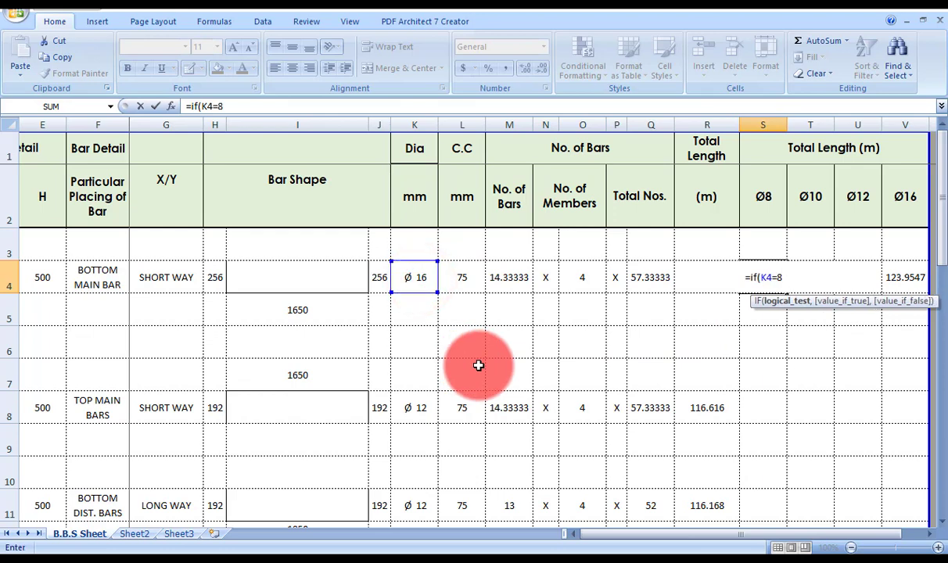
pyautogui.write(',')
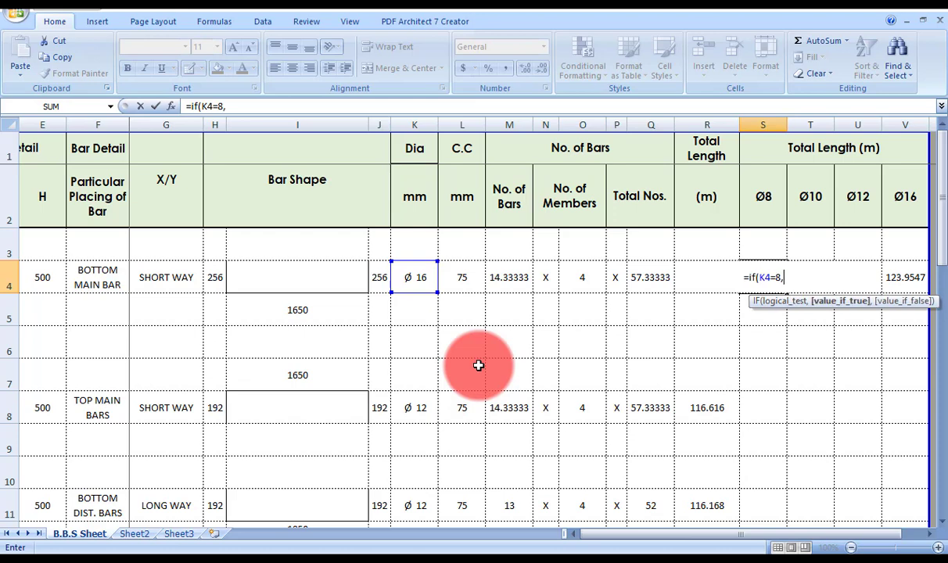
pyautogui.write('value')
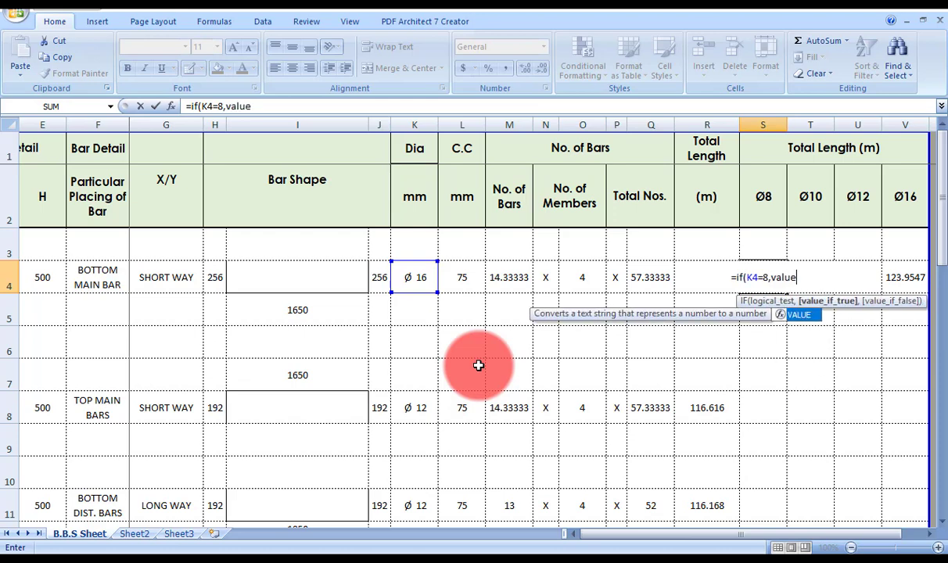
pyautogui.write('(')
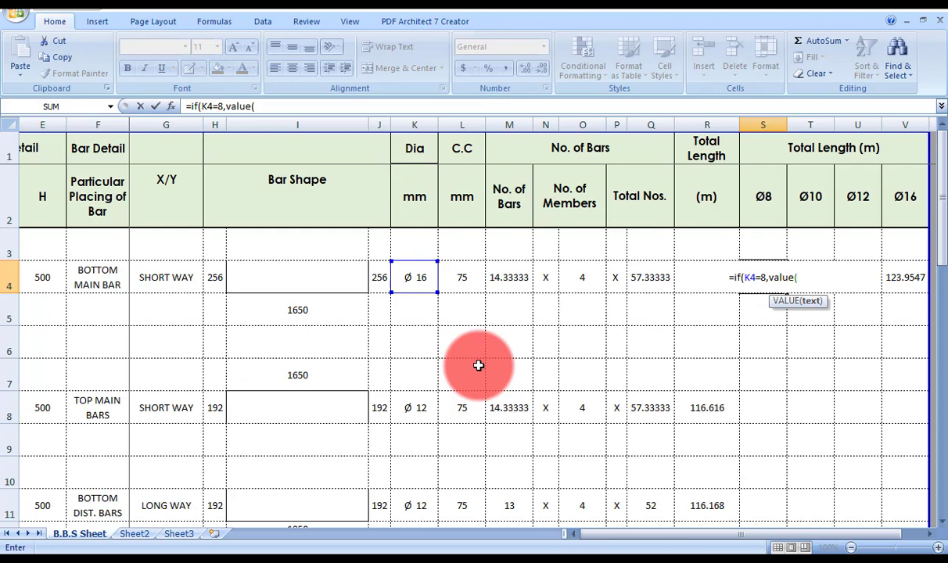
pyautogui.click(636, 276)
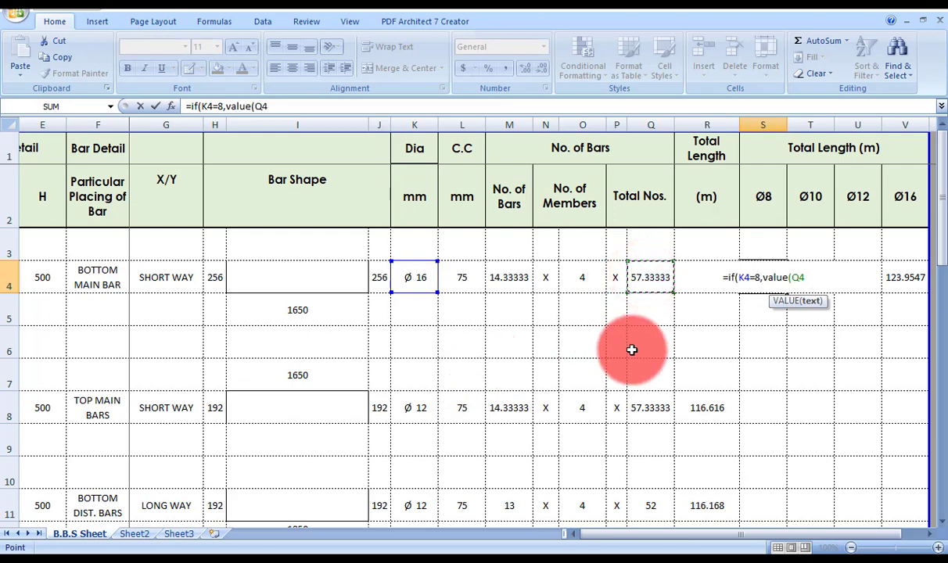
pyautogui.click(708, 288)
pyautogui.write(')')
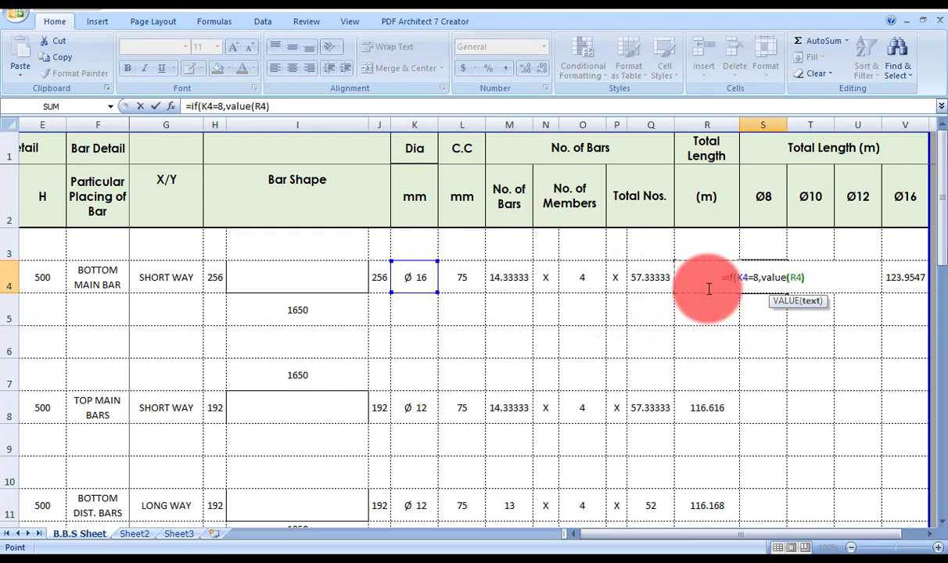
# Complete the S4 formula with the nested condition IF(K4<>8," ") and enter it
pyautogui.write(',if')
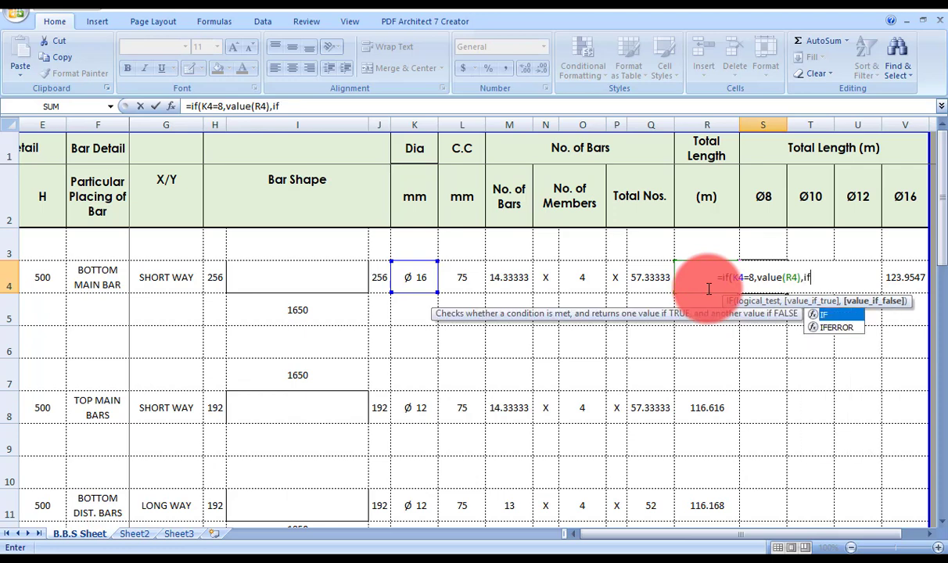
pyautogui.write('(')
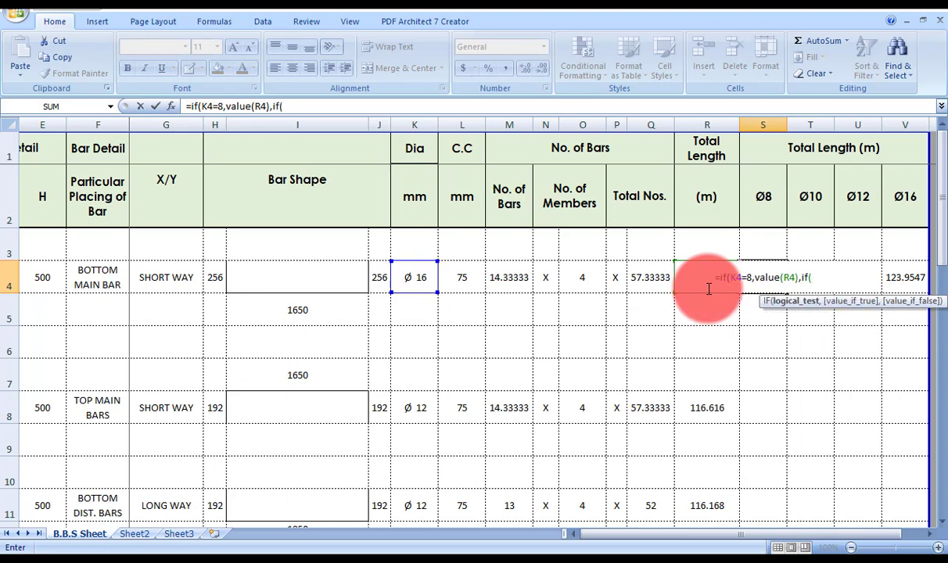
pyautogui.click(414, 274)
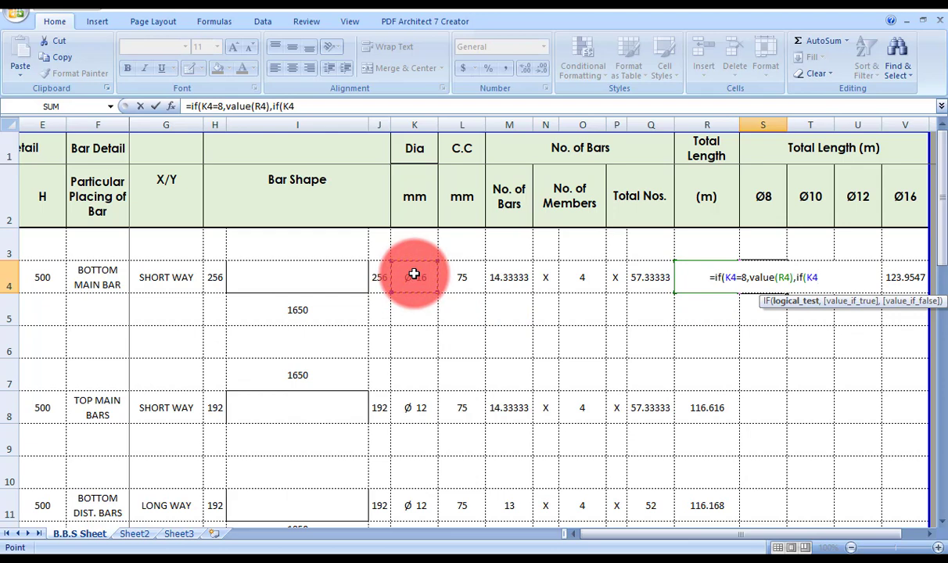
pyautogui.write('<')
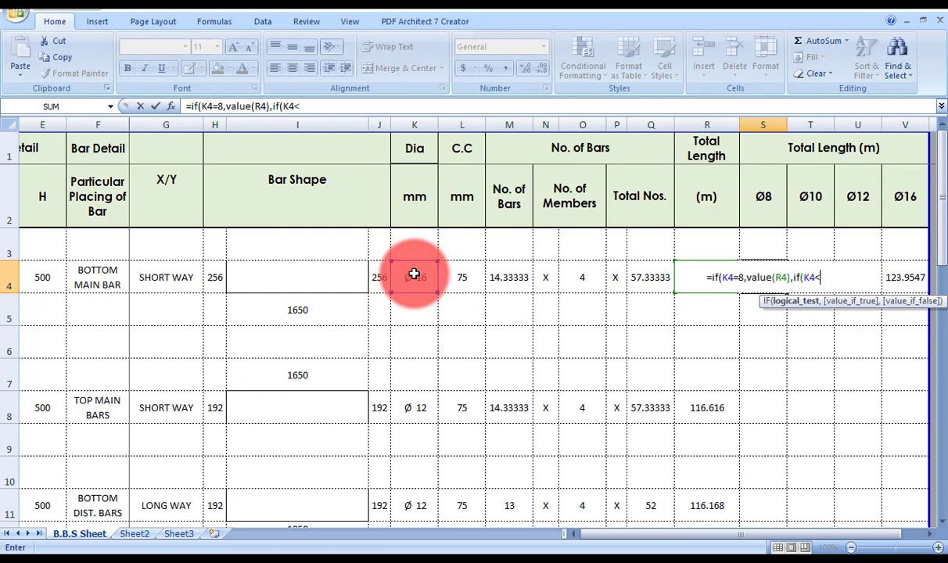
pyautogui.write('>')
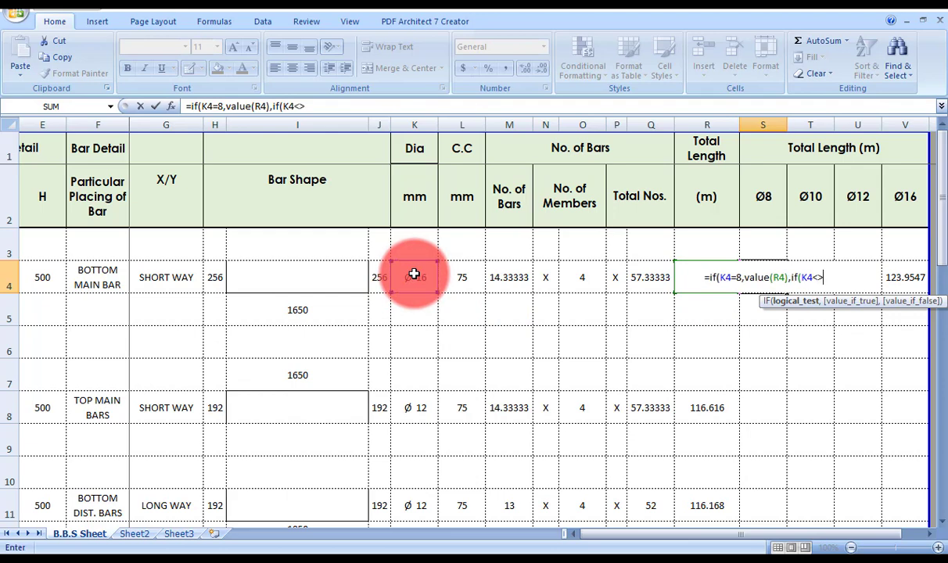
pyautogui.write('8')
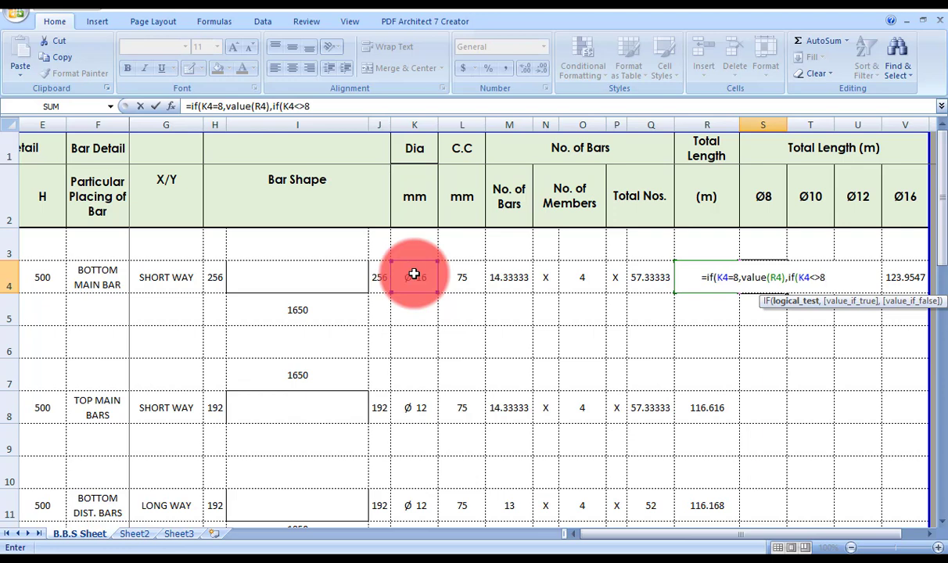
pyautogui.write(',')
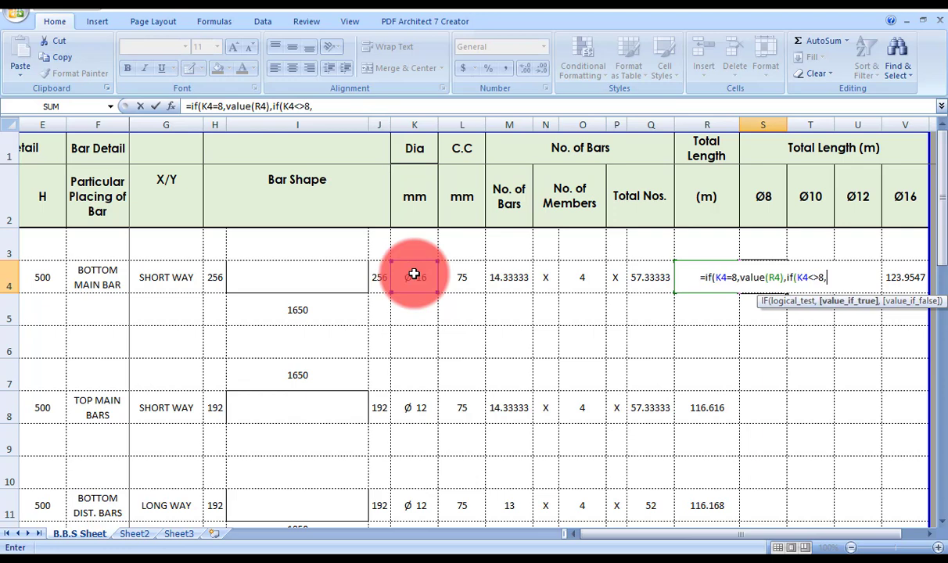
pyautogui.write('"')
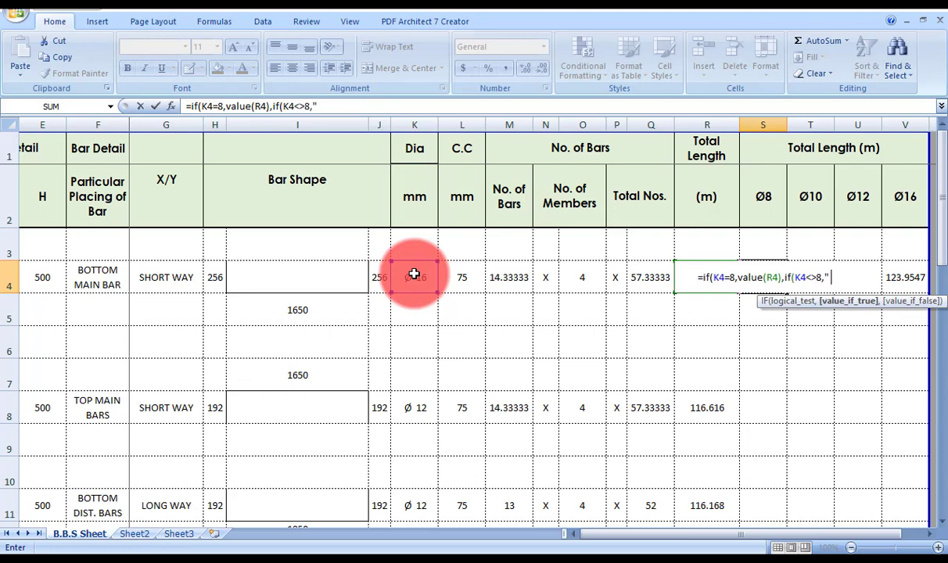
pyautogui.write(' ")')
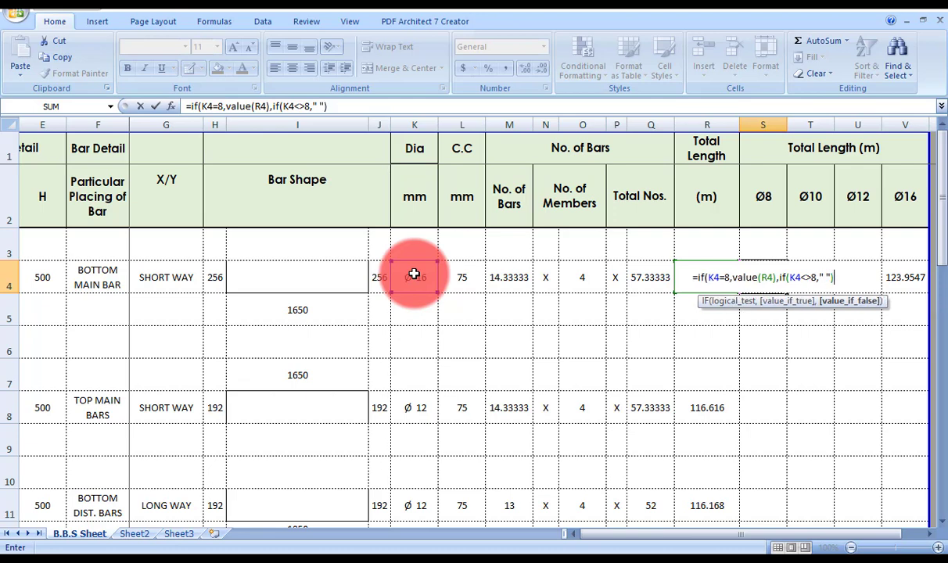
pyautogui.write(')')
pyautogui.press('Return')
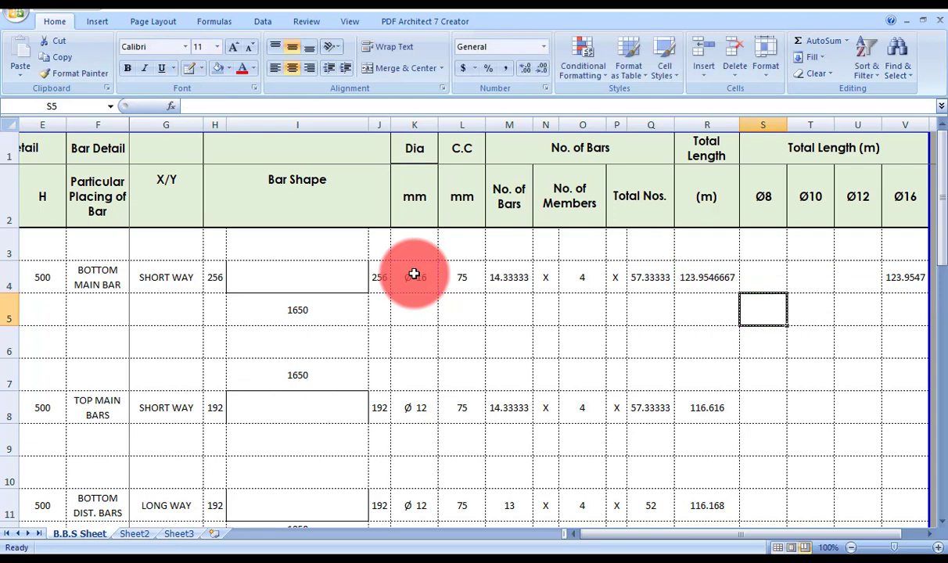
# Compare the V4 and S4 formulas and copy the full formula text from S4, leaving S4 as it is
pyautogui.click(911, 277)
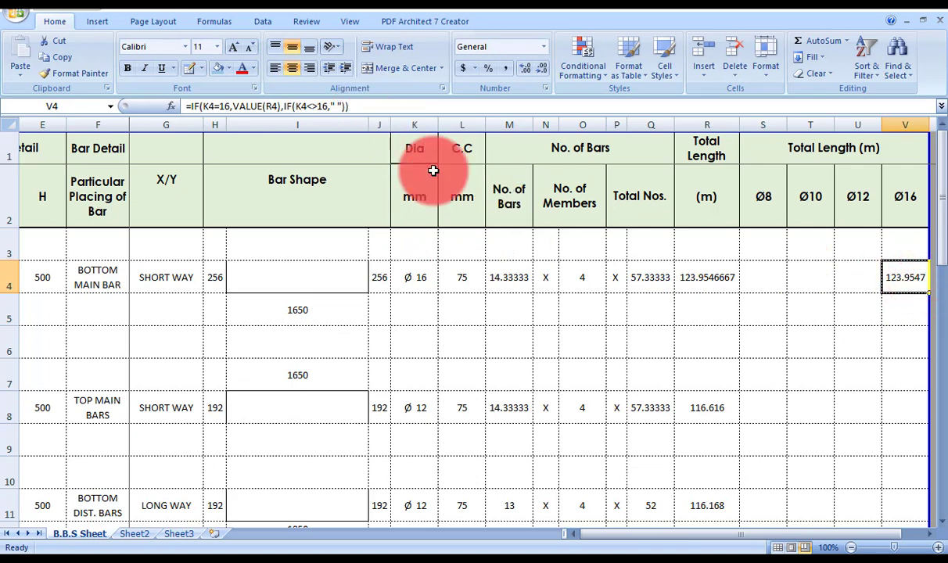
pyautogui.click(790, 330)
pyautogui.click(765, 264)
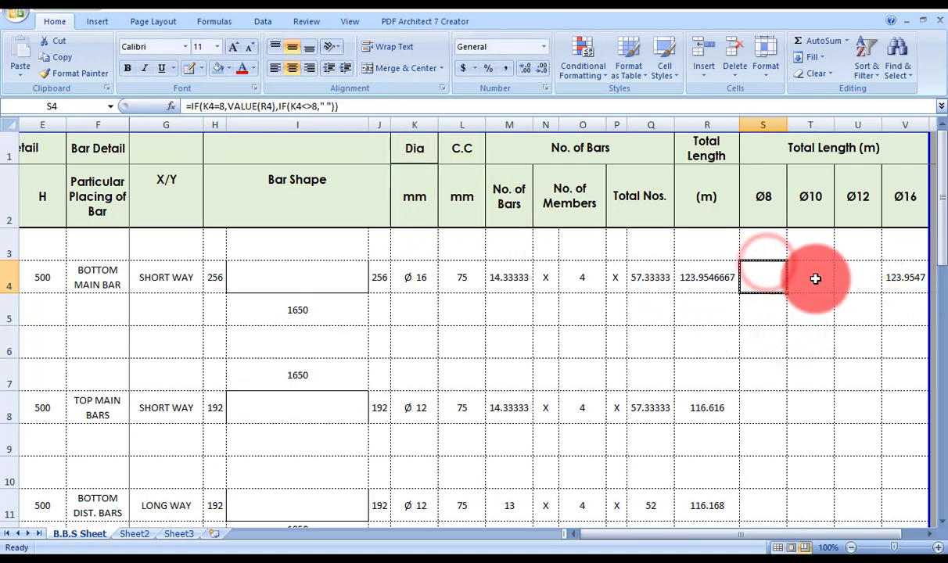
pyautogui.click(907, 283)
pyautogui.click(763, 277)
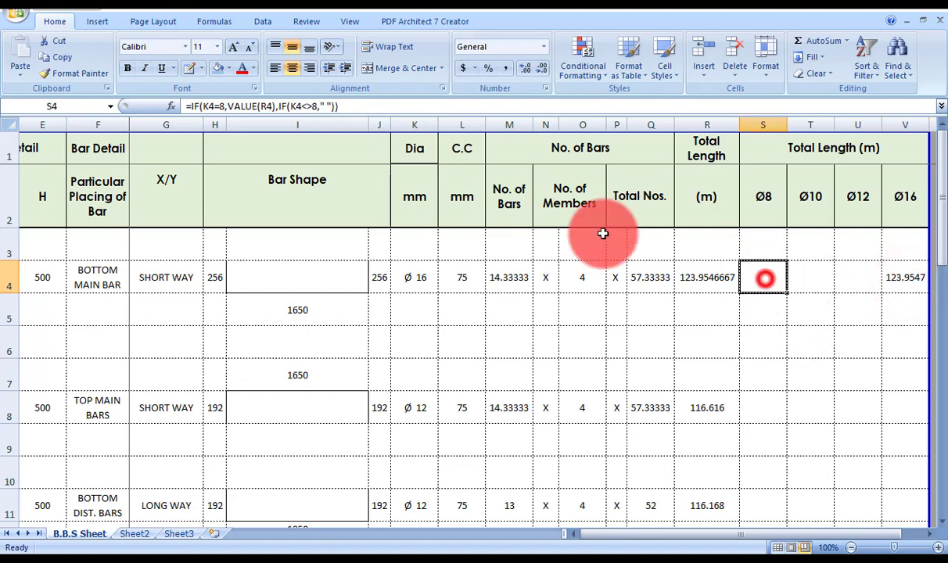
pyautogui.moveTo(362, 107); pyautogui.dragTo(191, 106)
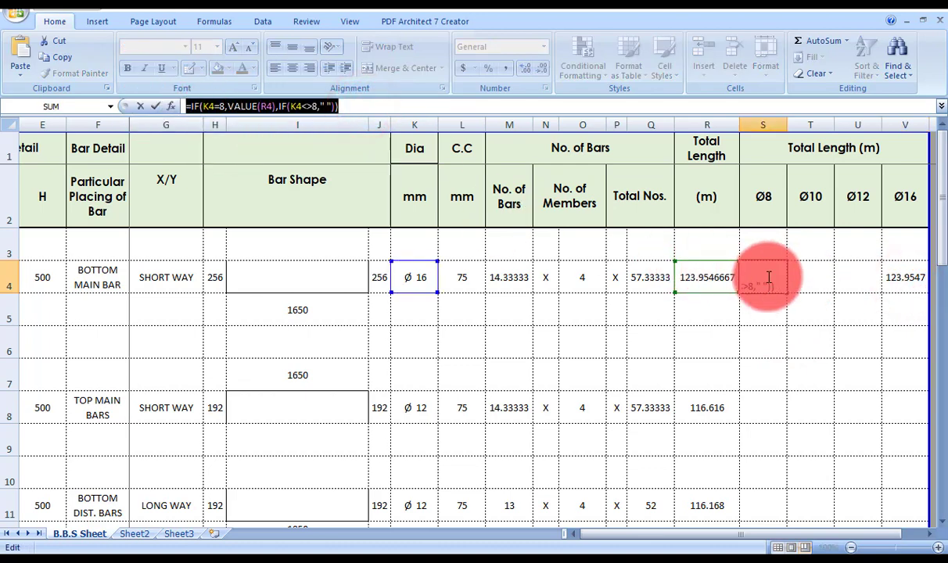
pyautogui.click(862, 270)
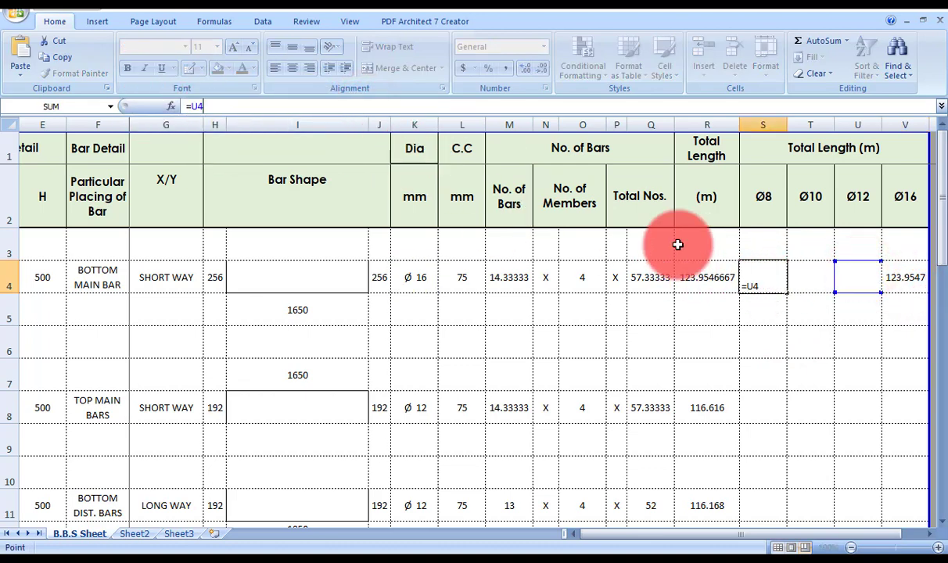
pyautogui.press('Escape')
# Replace the formula in U4, the Ø12 column, with the copied text =IF(K4=8,VALUE(R4),IF(K4<>8," "))
pyautogui.click(838, 275)
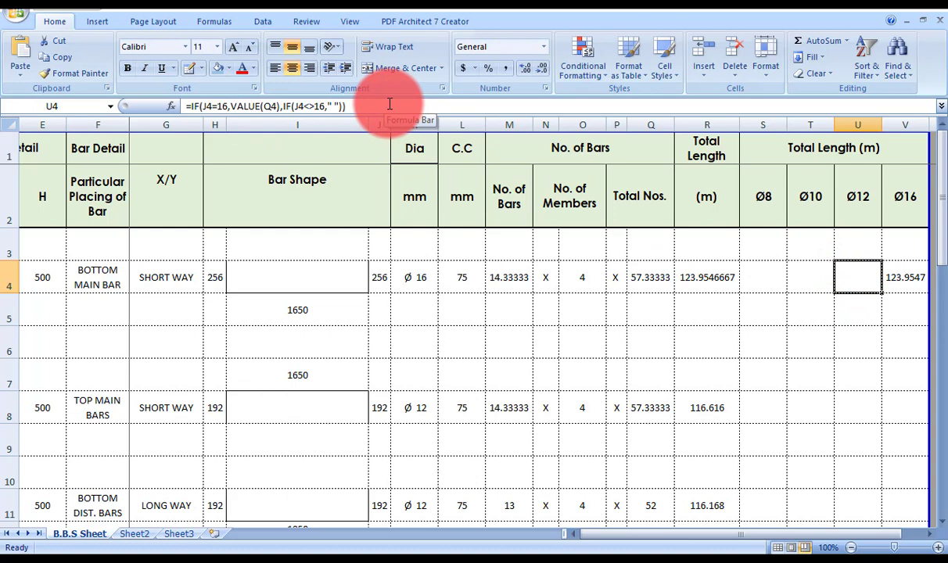
pyautogui.doubleClick(854, 274)
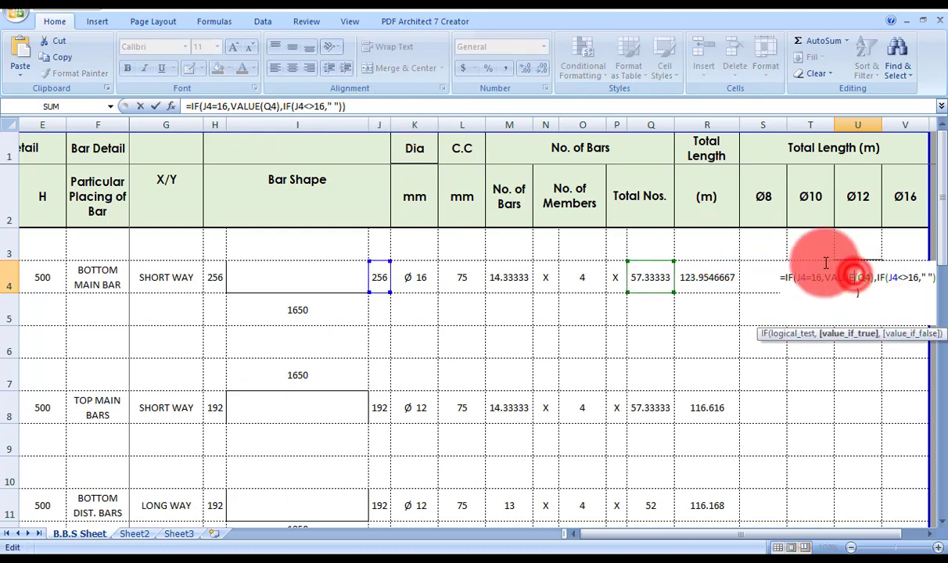
pyautogui.moveTo(375, 105); pyautogui.dragTo(172, 106)
pyautogui.write('=IF(K4=8,VALUE(R4),IF(K4<>8," "))')
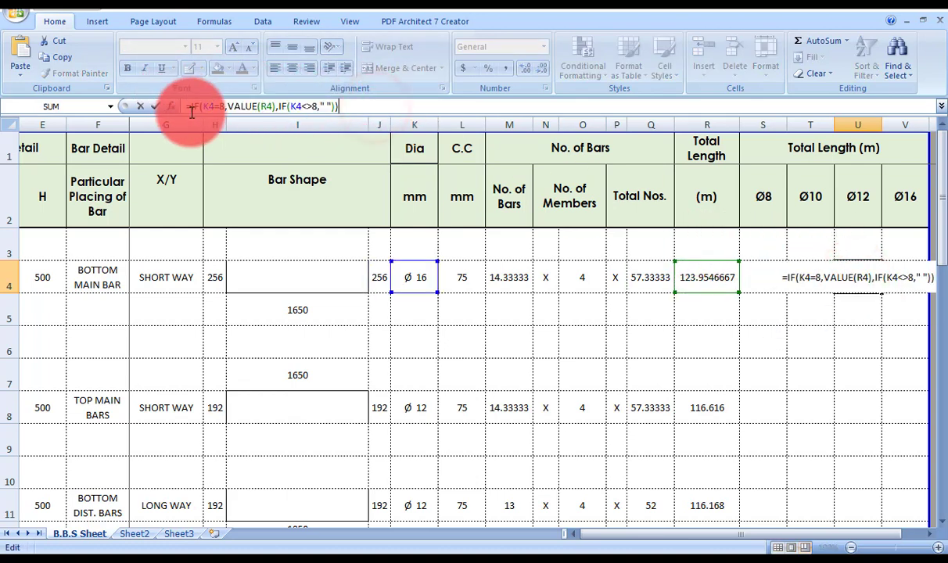
# Change both diameter conditions in the U4 formula to 12, giving =IF(K4=12,VALUE(R4),IF(K4<>12," "))
pyautogui.click(213, 105)
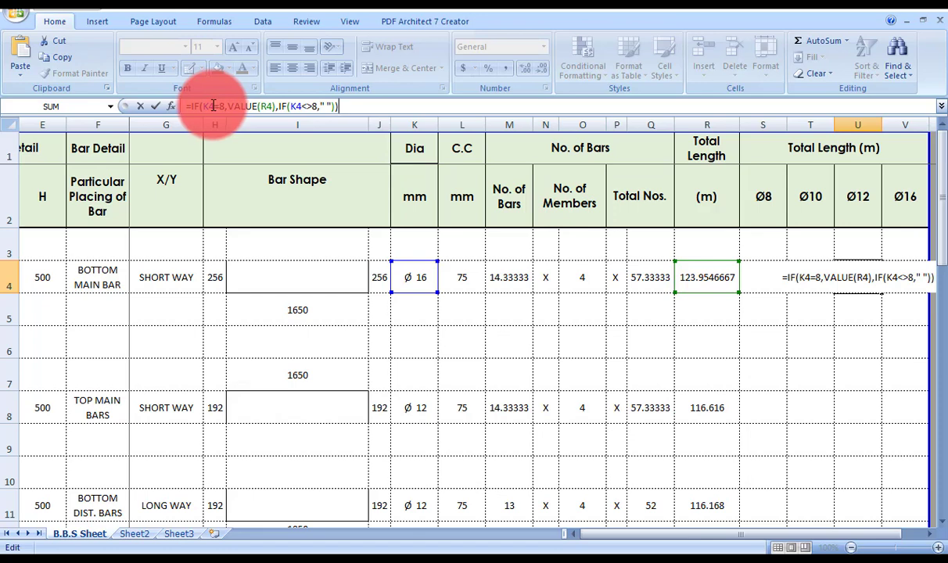
pyautogui.click(239, 108)
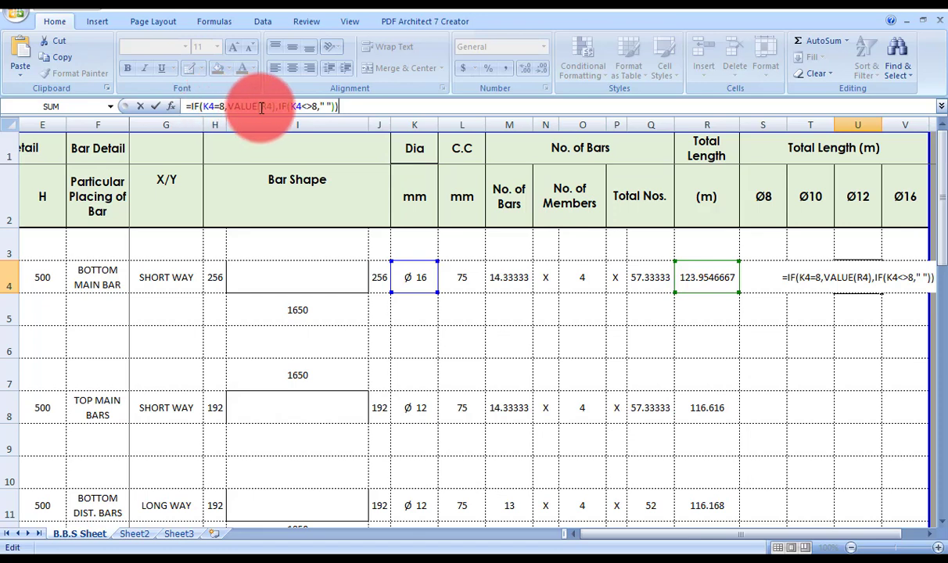
pyautogui.click(216, 107)
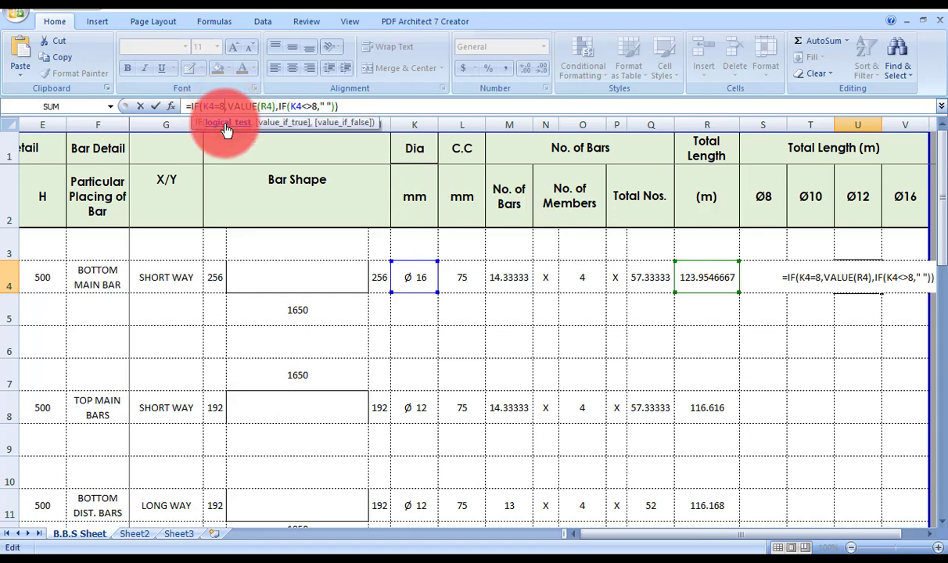
pyautogui.write('2')
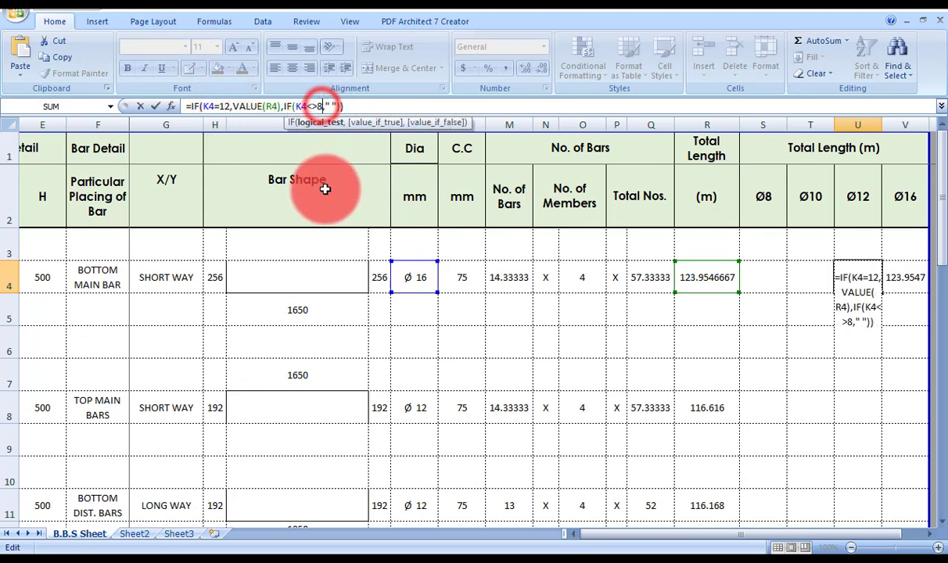
pyautogui.press('BackSpace')
pyautogui.press('Return')
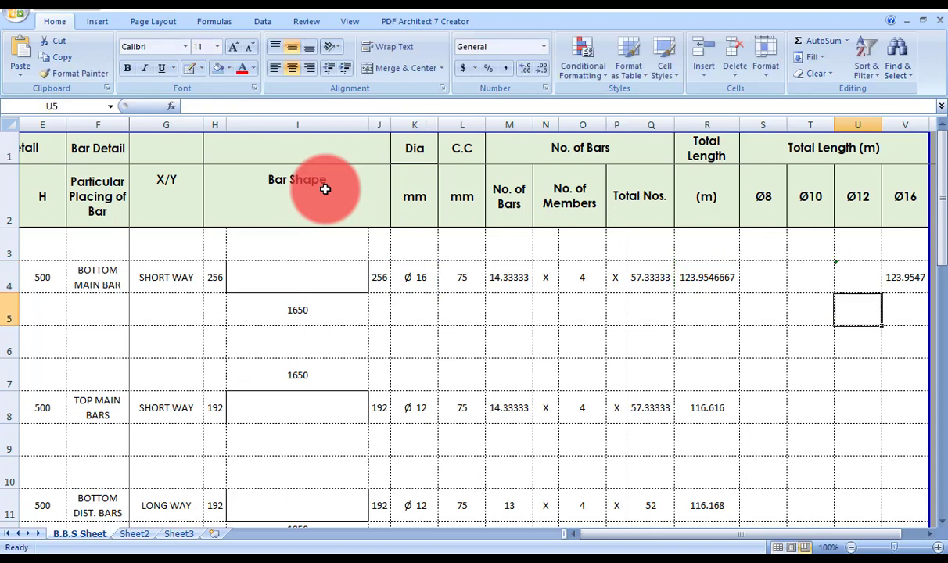
pyautogui.click(848, 270)
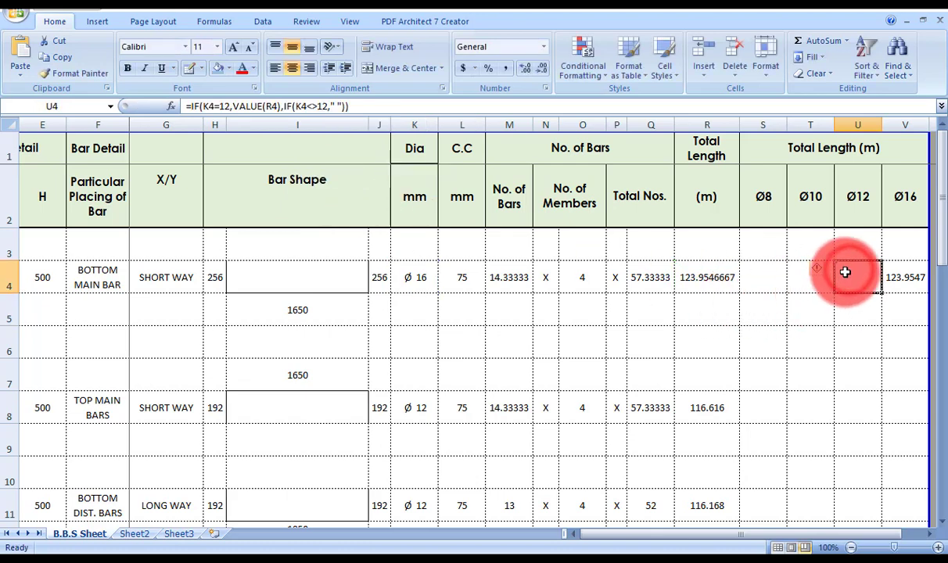
# Test the row 4 length formulas by setting the bar diameter in K4 to 12 and to 8
pyautogui.click(429, 277)
pyautogui.write('12')
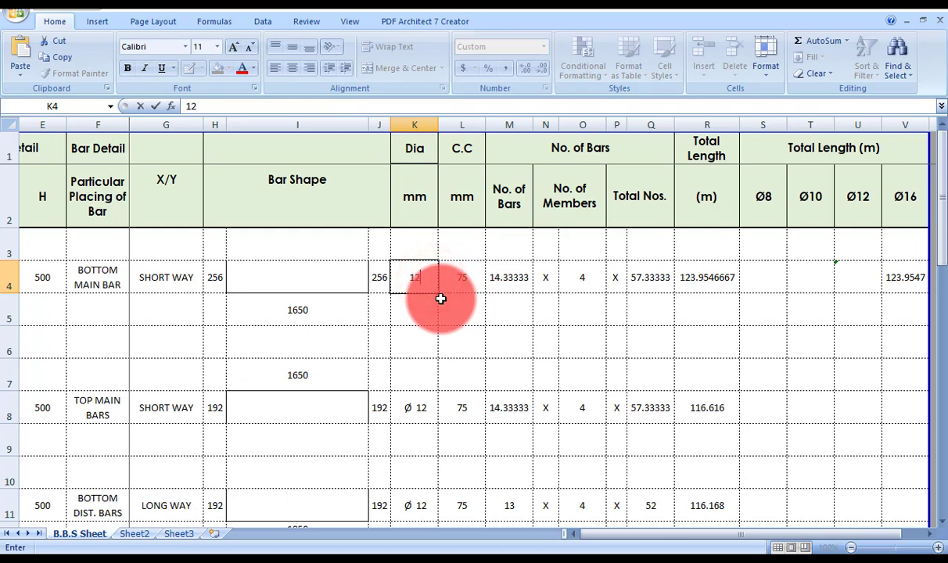
pyautogui.press('Return')
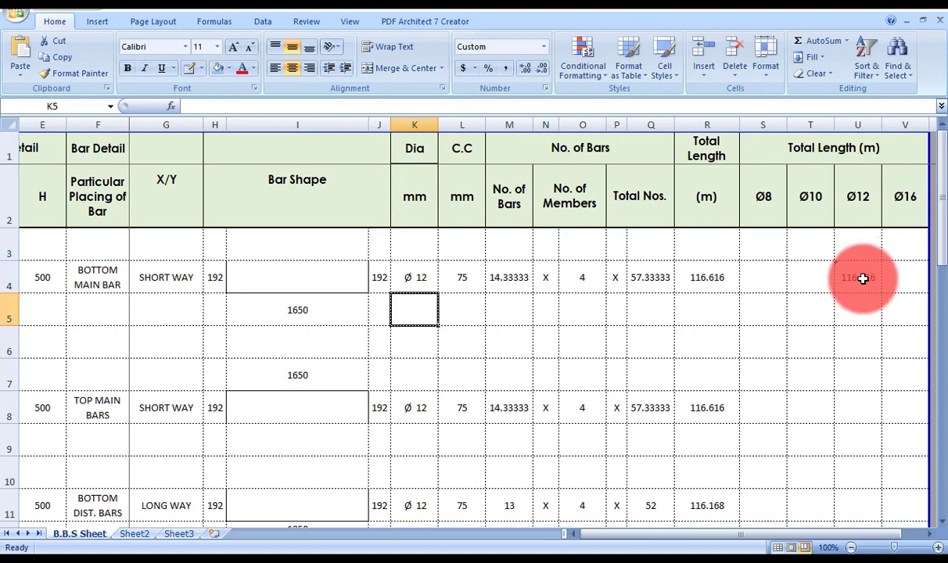
pyautogui.click(429, 278)
pyautogui.write('8')
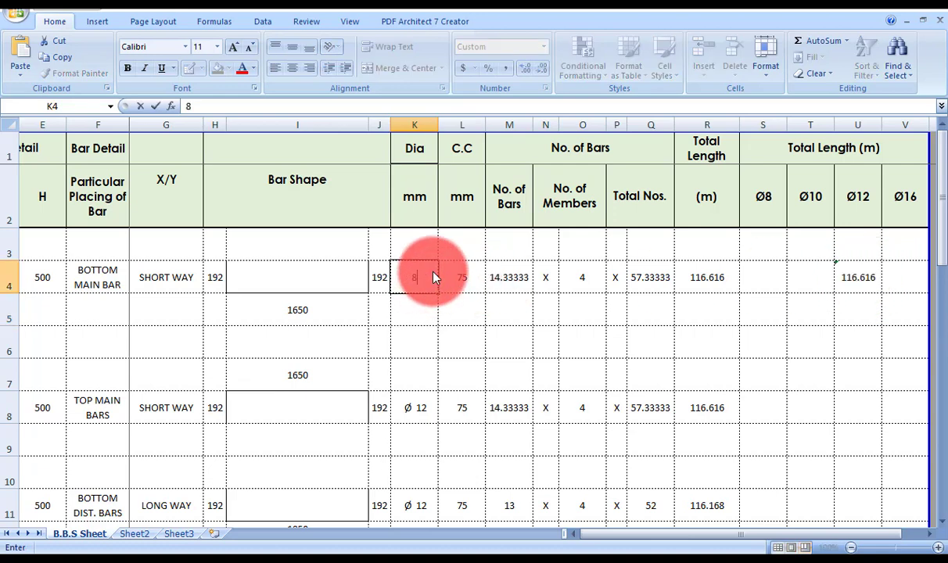
pyautogui.press('Return')
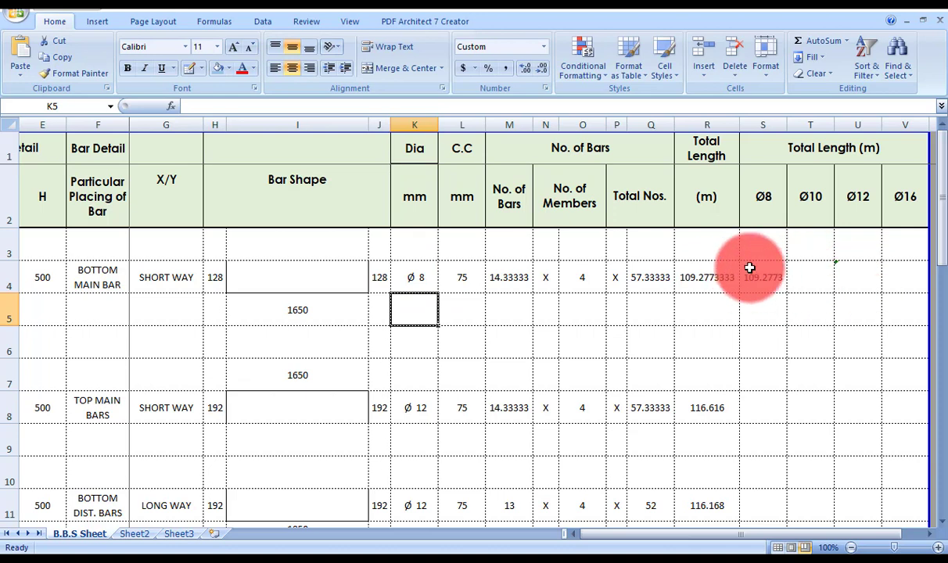
# Copy the full formula text from S4, the Ø8 column, leaving S4 as it is
pyautogui.click(751, 270)
pyautogui.moveTo(376, 107); pyautogui.dragTo(153, 114)
pyautogui.hotkey('ctrl', 'c')
pyautogui.click(807, 288)
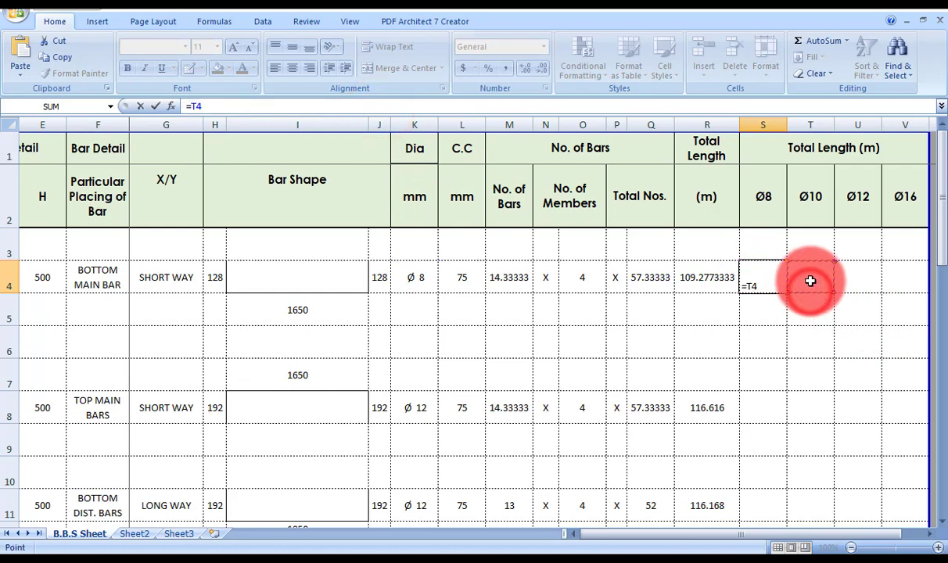
pyautogui.press('Escape')
# Replace the formula in T4, the Ø10 column, with the copied text =IF(K4=8,VALUE(R4),IF(K4<>8," "))
pyautogui.click(811, 280)
pyautogui.click(381, 106)
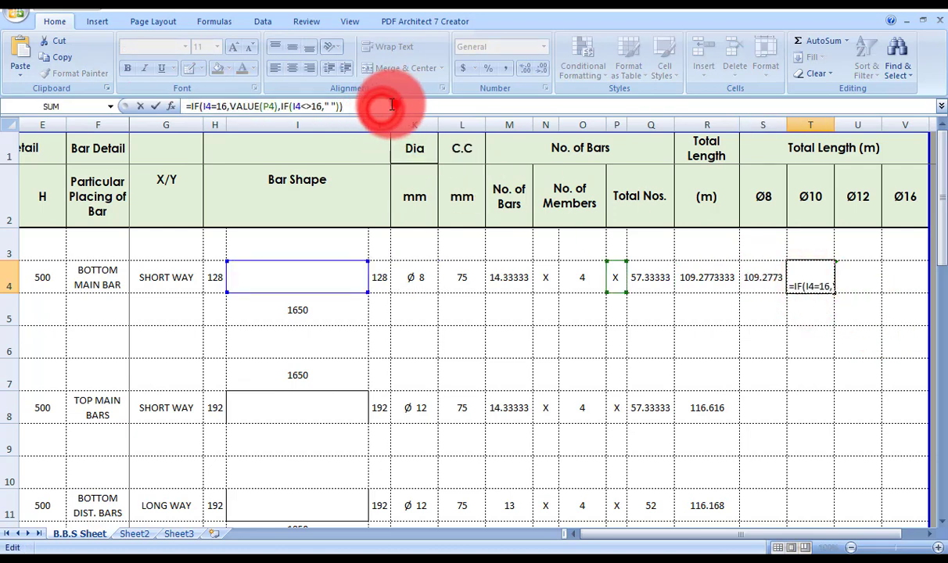
pyautogui.moveTo(387, 104); pyautogui.dragTo(134, 104)
pyautogui.hotkey('ctrl', 'v')
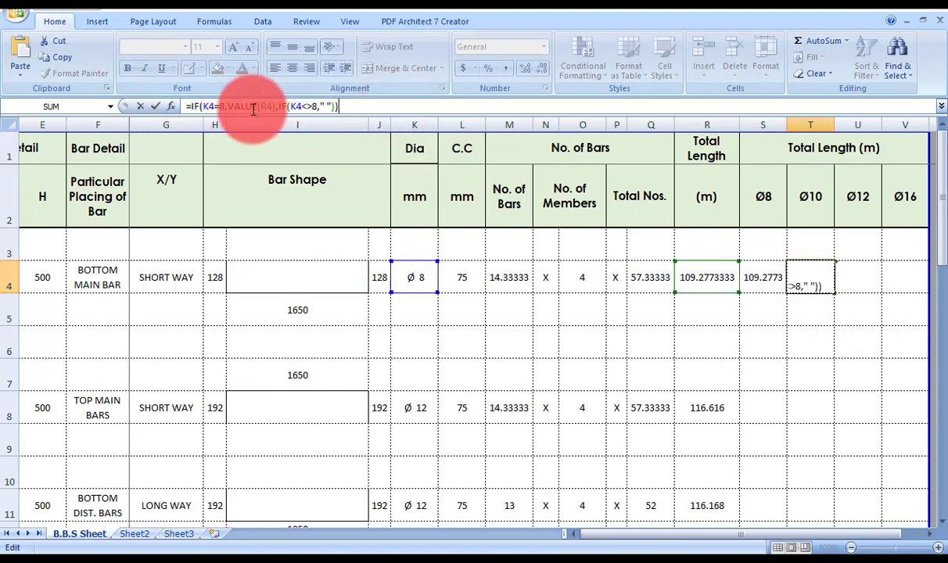
# Change both diameter conditions in the T4 formula to 10, giving =IF(K4=10,VALUE(R4),IF(K4<>10," "))
pyautogui.click(310, 114)
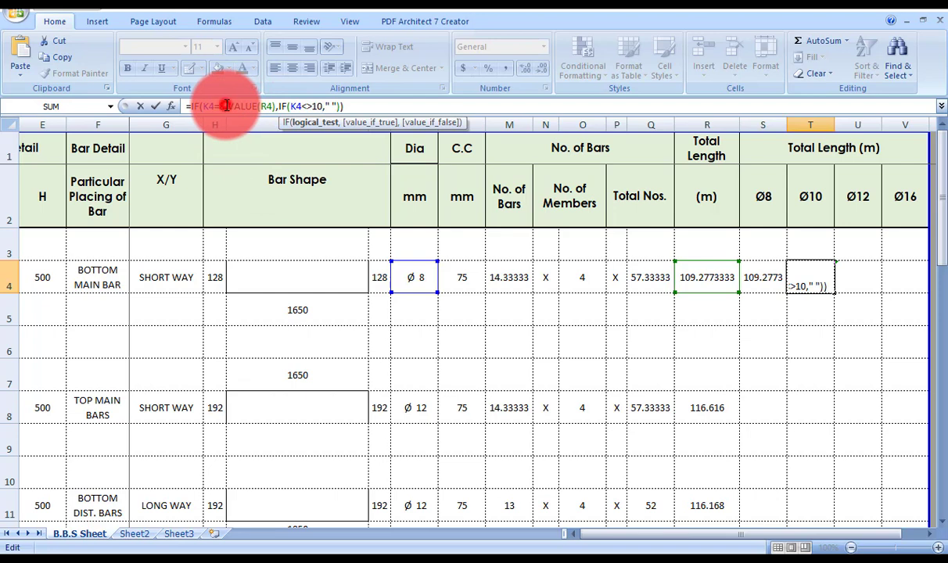
pyautogui.click(226, 105)
pyautogui.press('BackSpace')
pyautogui.write('1')
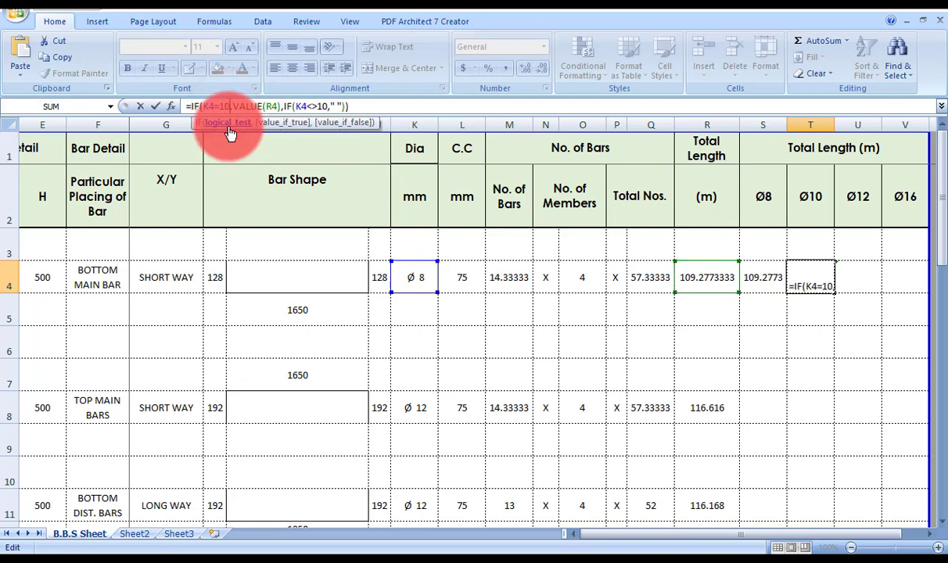
pyautogui.write('0')
pyautogui.press('Return')
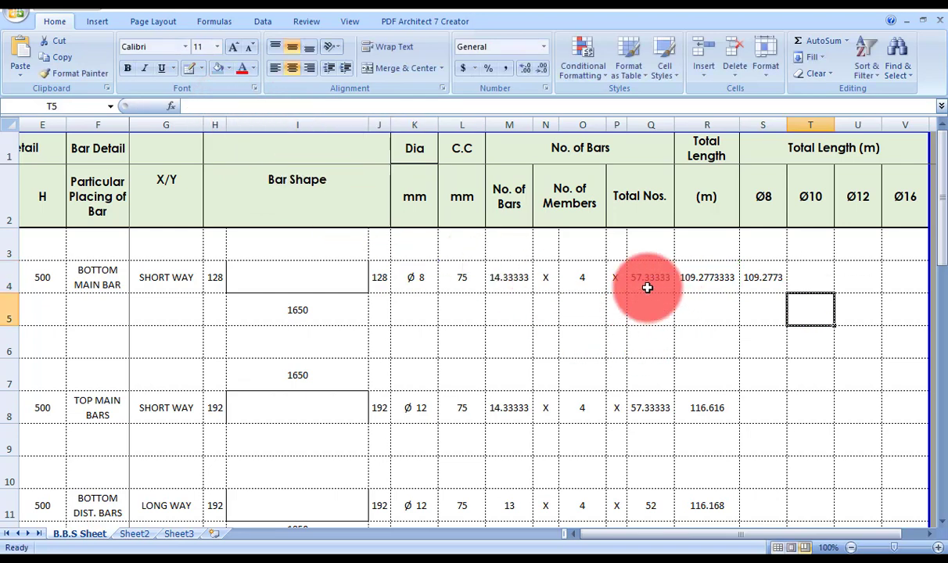
# Test the formulas with a K4 bar diameter of 10, and set the diameter back to 16
pyautogui.click(430, 278)
pyautogui.write('10')
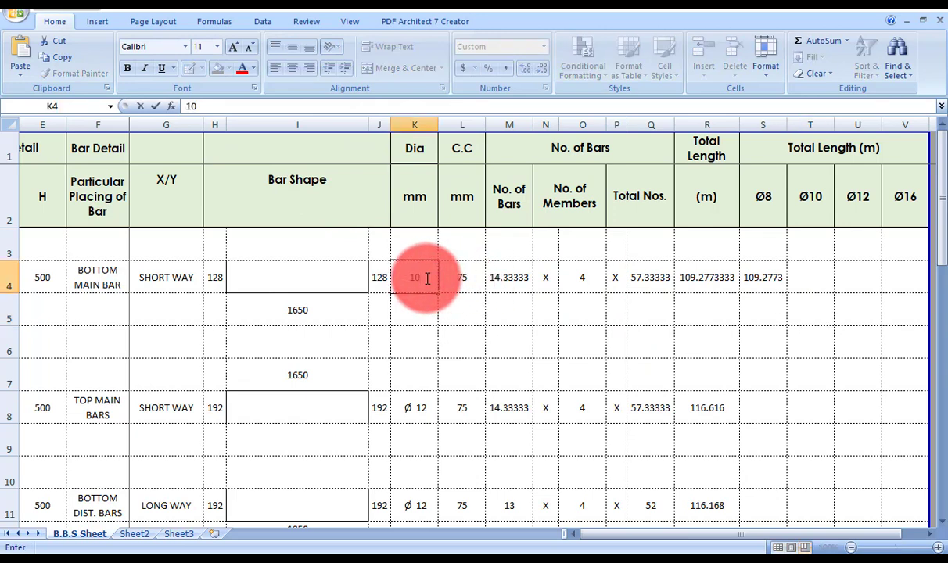
pyautogui.press('Return')
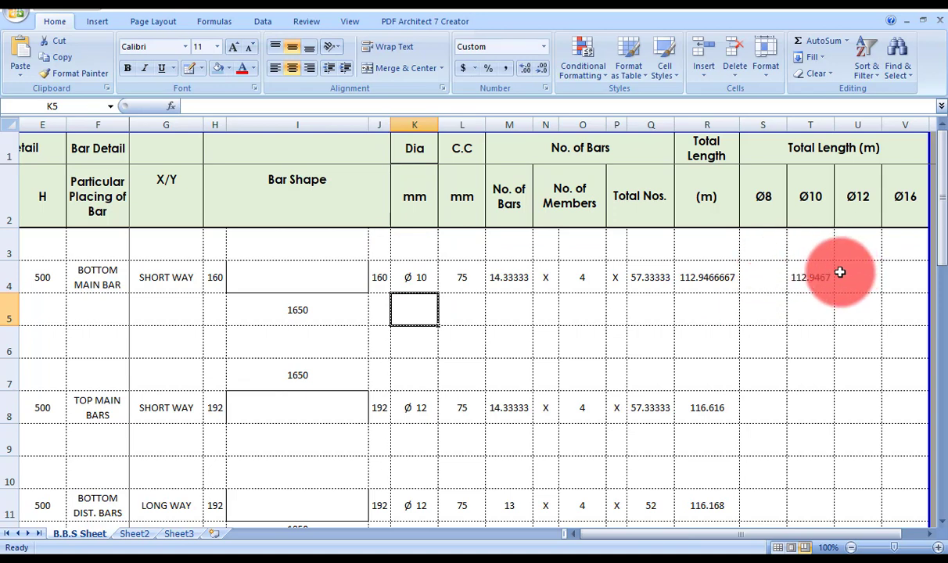
pyautogui.click(407, 277)
pyautogui.write('16')
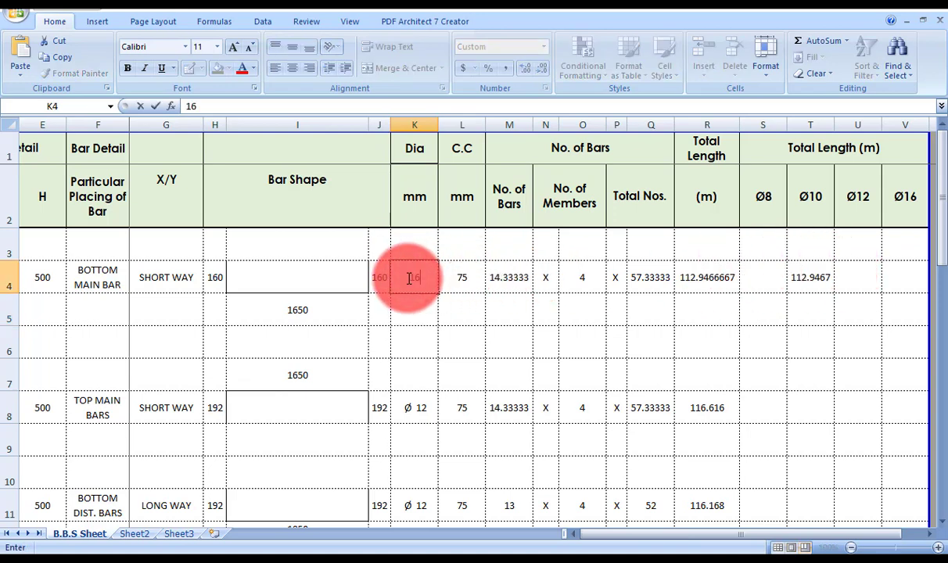
pyautogui.press('Return')
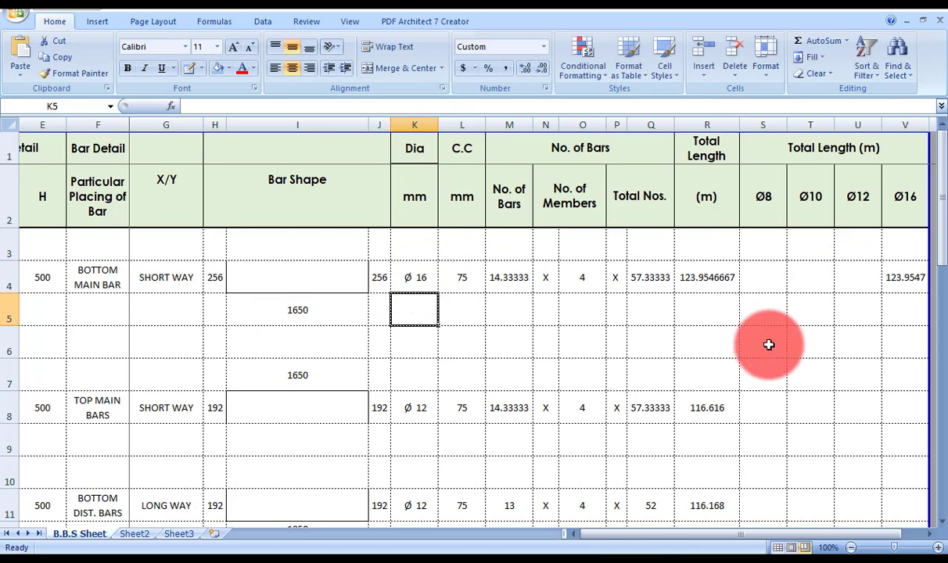
# Fill the S4:V4 length formulas down through row 14 and check the filled rows
pyautogui.moveTo(755, 271); pyautogui.dragTo(893, 249)
pyautogui.click(849, 319)
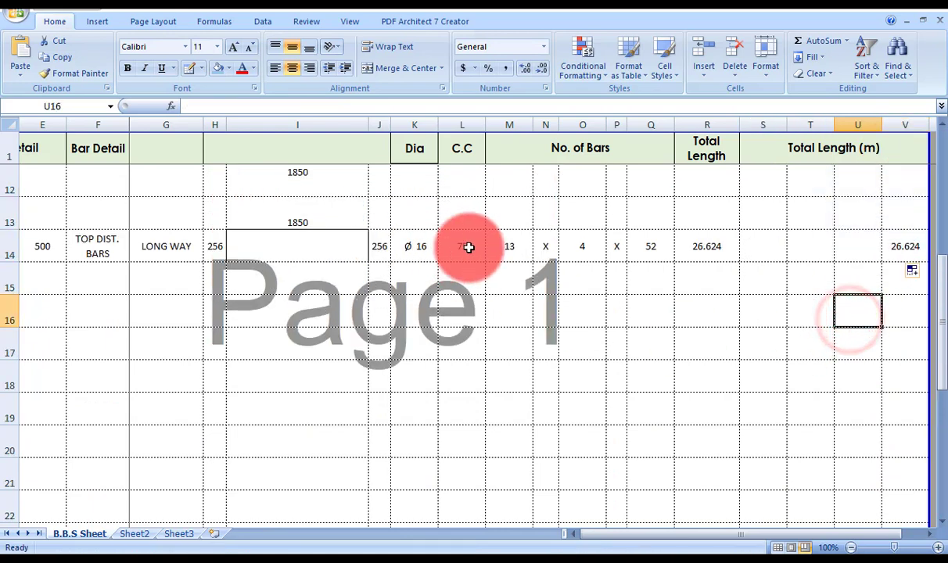
pyautogui.scroll(2, 914, 262)
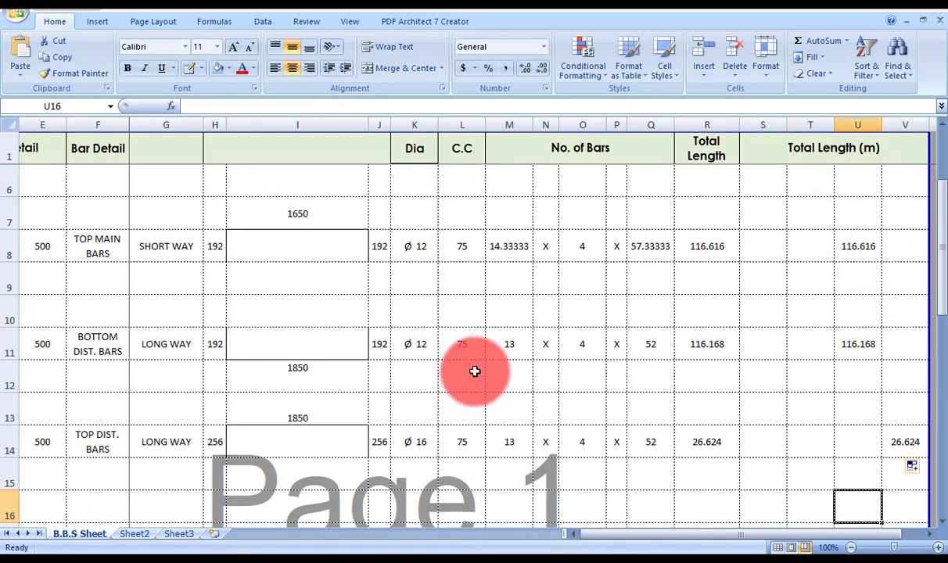
pyautogui.scroll(2, 846, 329)
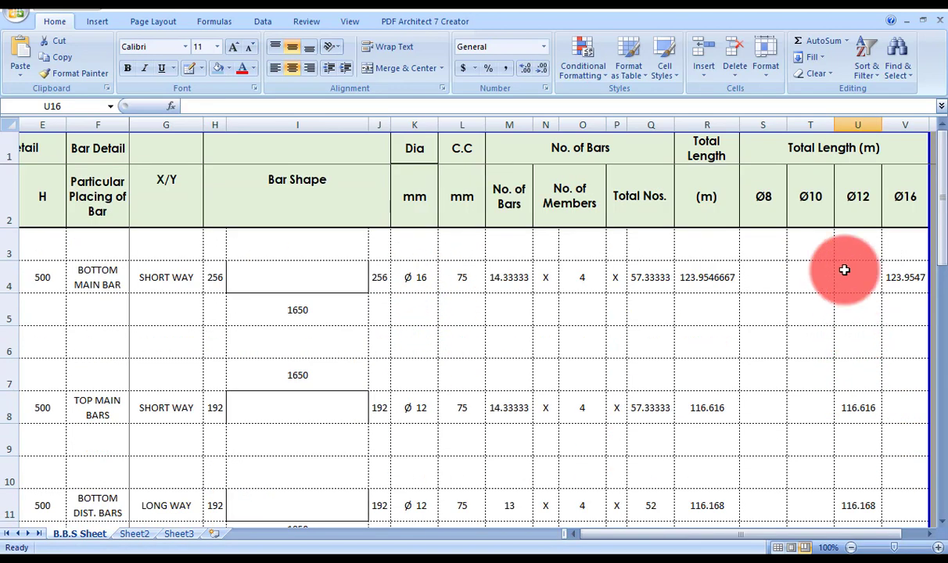
# Label the first two blue summary rows TOTAL LENGTH in K29 and UNIT WEIGHT (IN KG) in K30
pyautogui.scroll(-4, 848, 207)
pyautogui.scroll(-4, 854, 213)
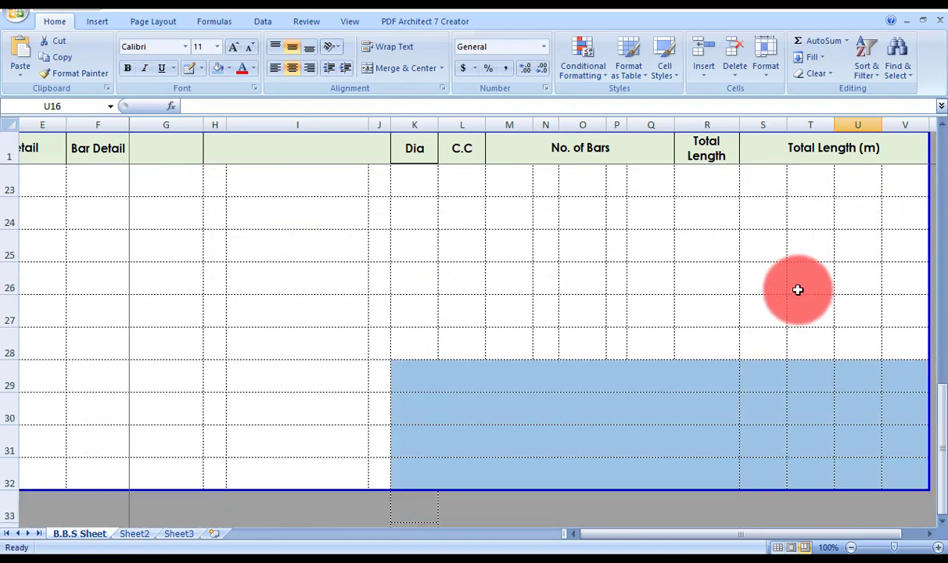
pyautogui.click(547, 279)
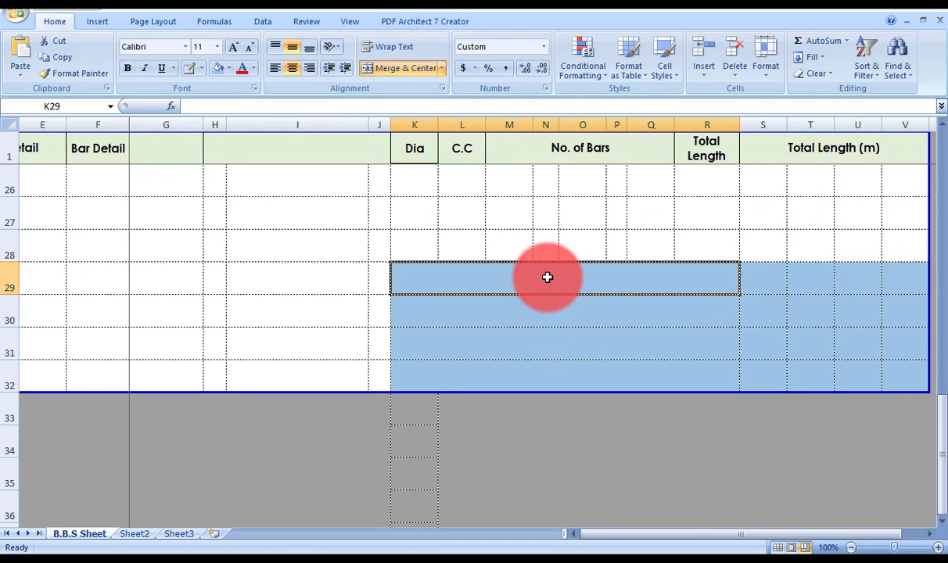
pyautogui.write('t')
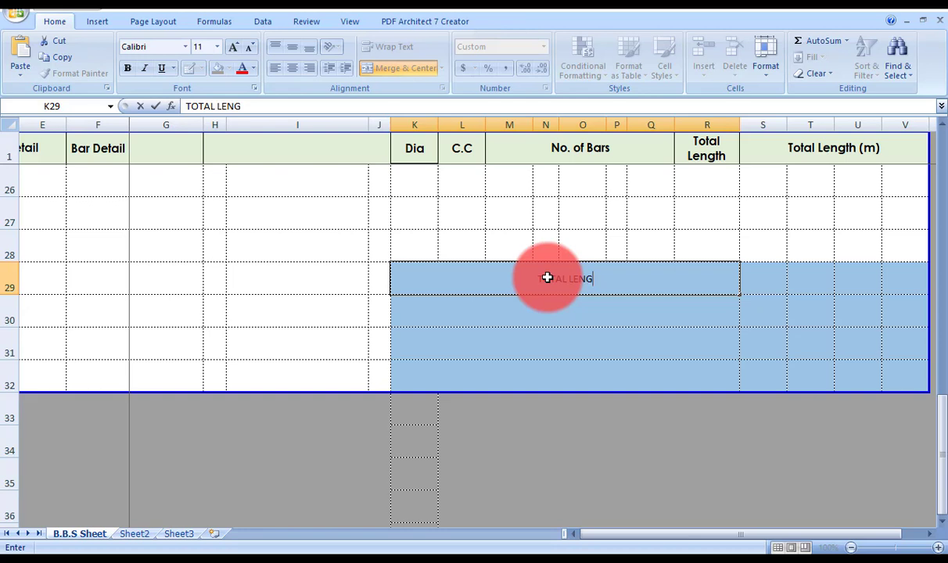
pyautogui.press('Return')
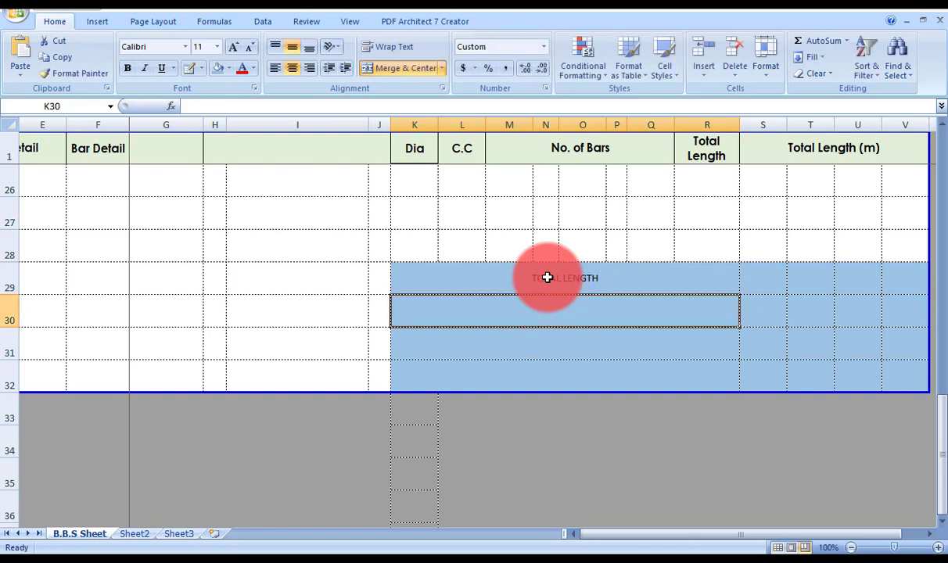
pyautogui.write('UNIT WEIGHT (IN KG')
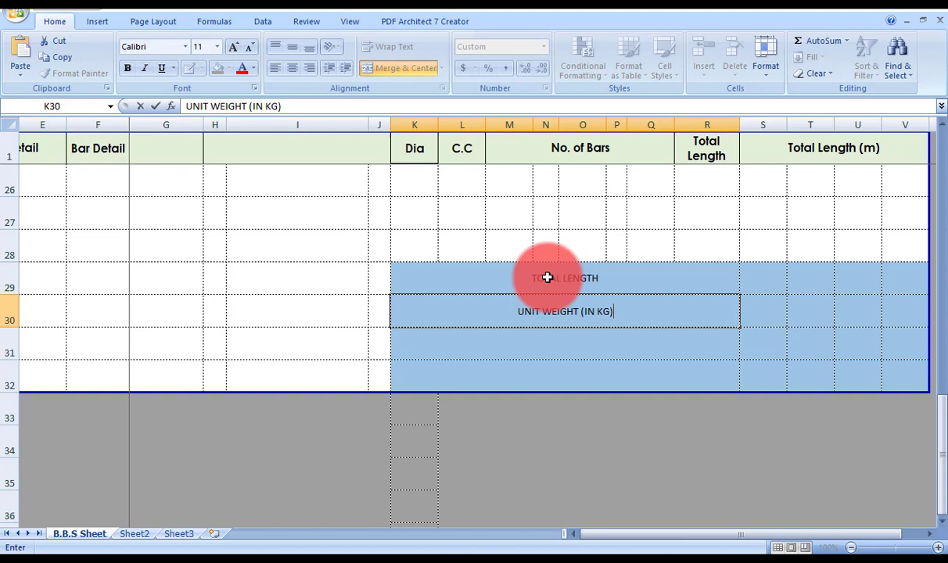
pyautogui.press('Return')
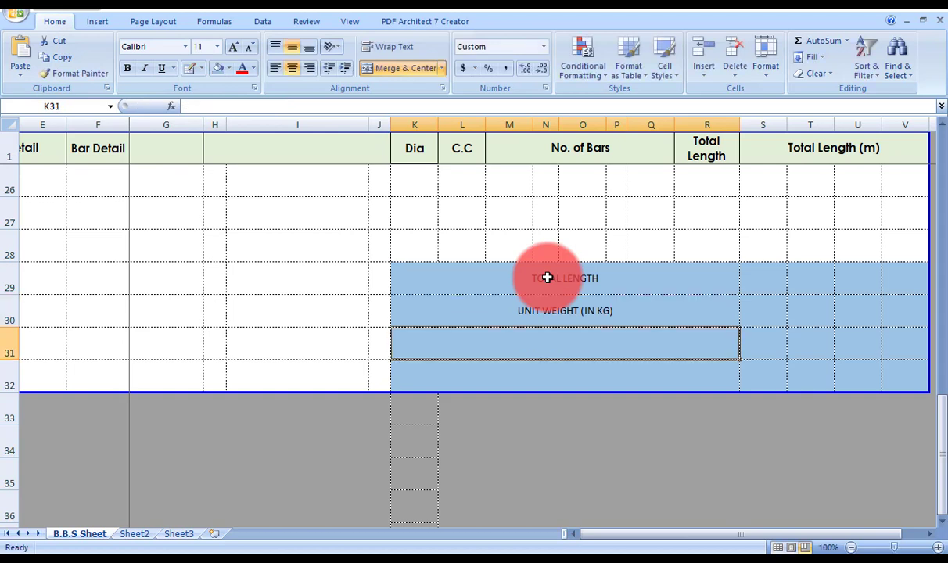
# Label the remaining summary rows TOTAL WEIGHT (IN KG) in K31 and TOTAL WEIGHT (IN TONNE) in K32
pyautogui.write('TOTAL WEIGHT (IN')
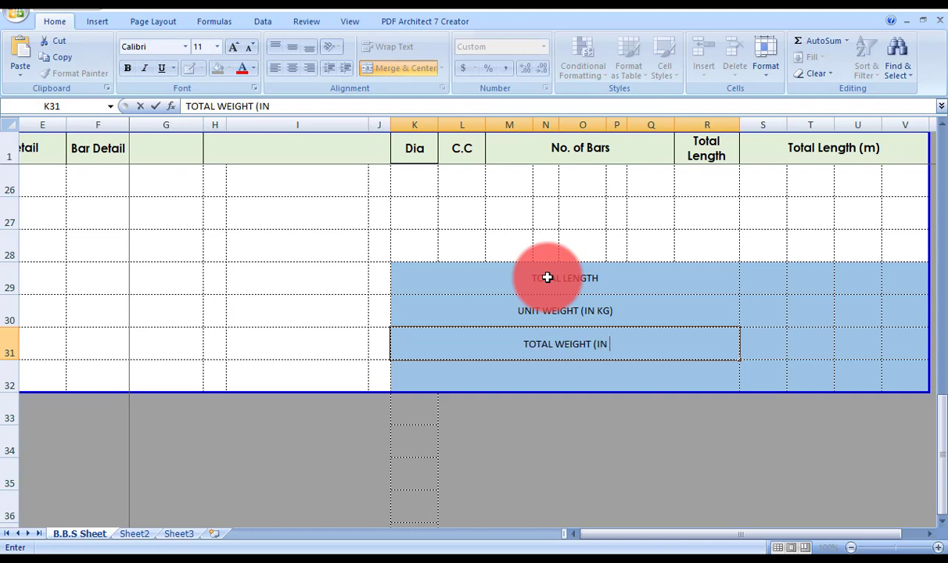
pyautogui.write(' KG)')
pyautogui.press('Return')
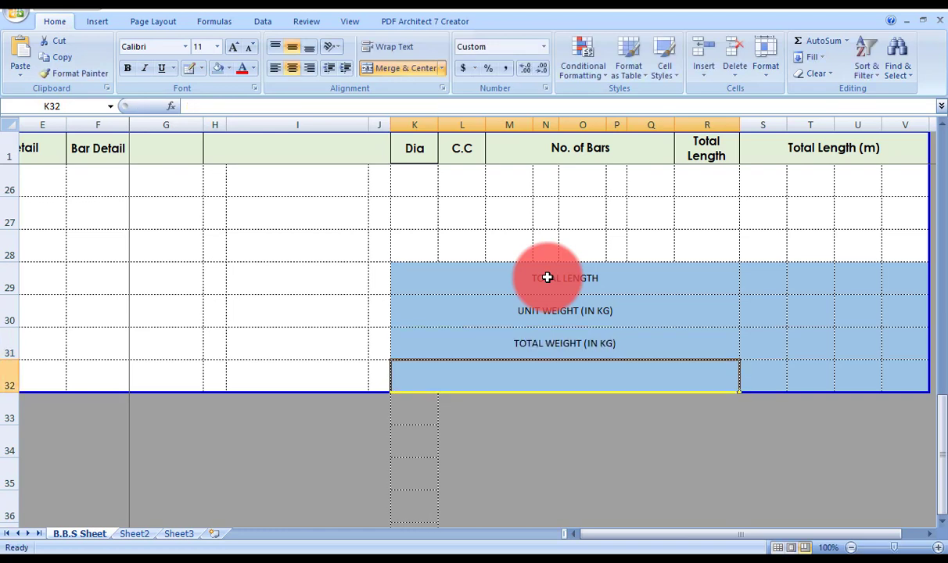
pyautogui.write('TOTA')
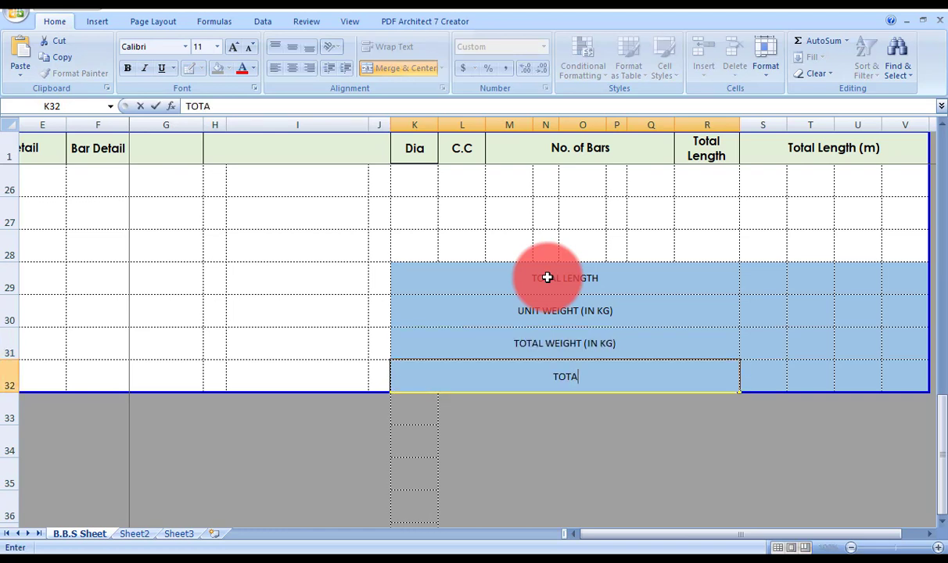
pyautogui.write('L WEIGHT (IN TONNE')
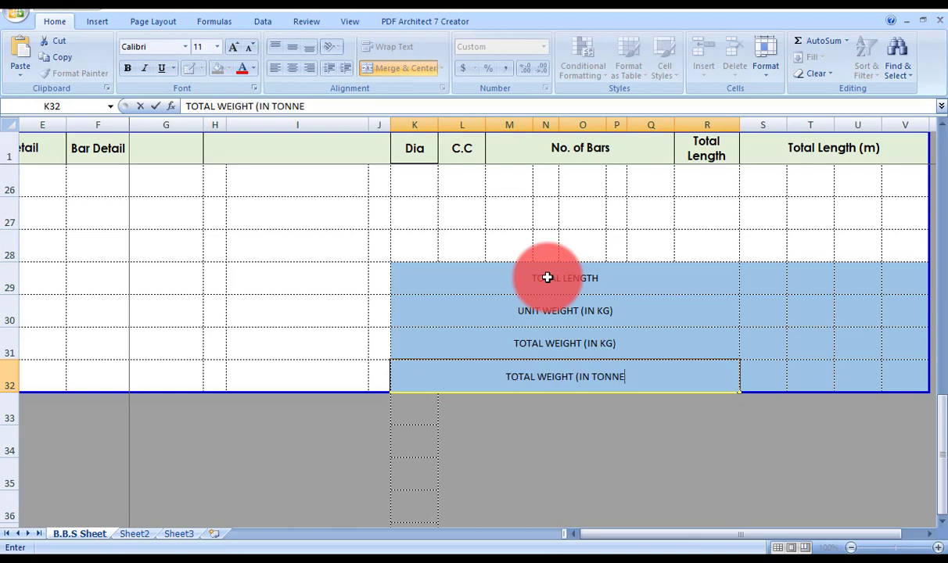
pyautogui.press('Return')
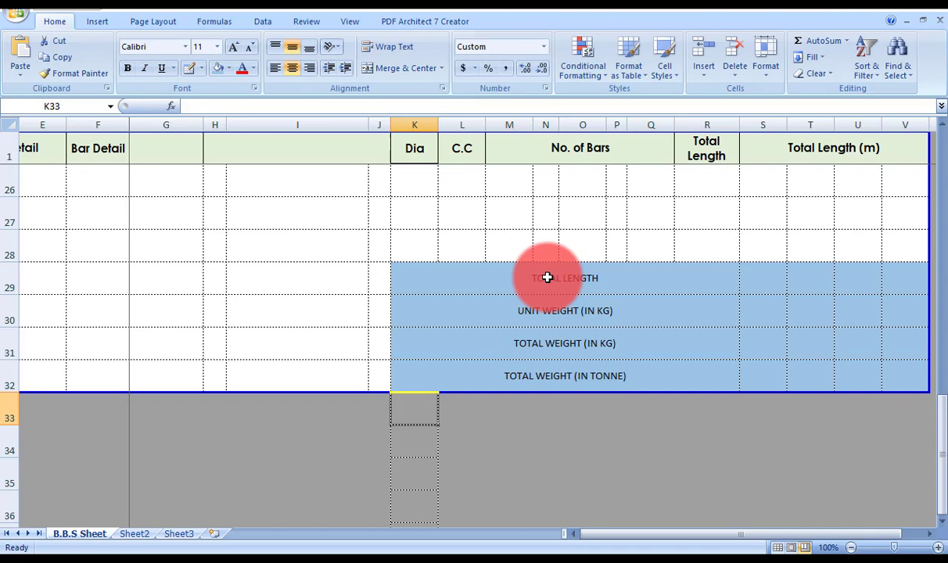
# Total the Ø8 column in S29 with the AutoSum formula =SUM(S3:S28)
pyautogui.scroll(1, 860, 399)
pyautogui.click(768, 389)
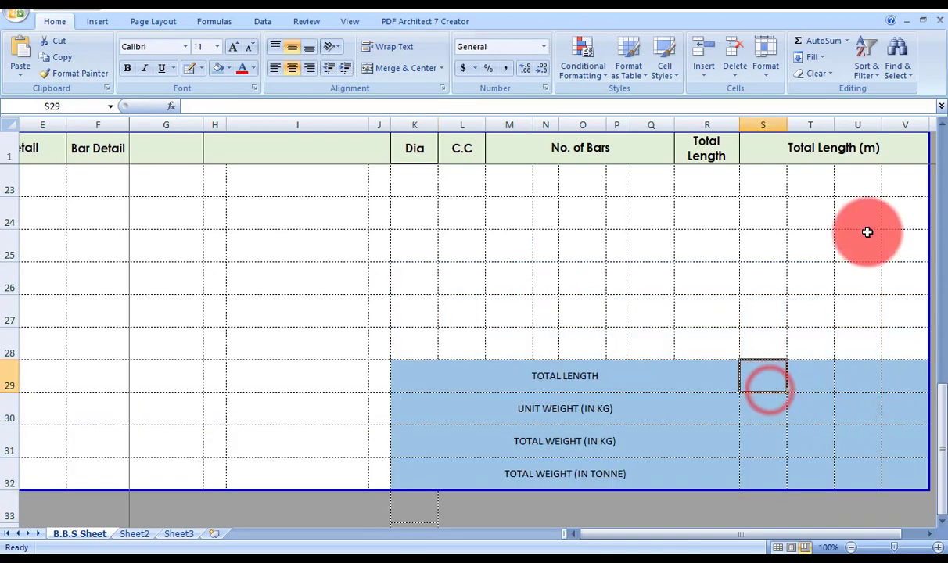
pyautogui.click(813, 41)
pyautogui.moveTo(762, 344); pyautogui.dragTo(778, 280)
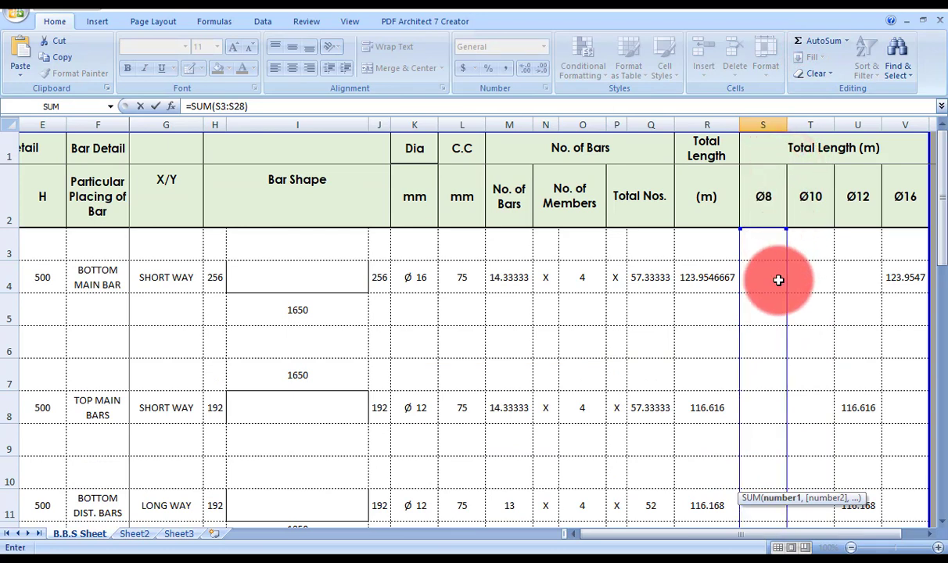
pyautogui.press('Return')
pyautogui.scroll(-3, 779, 279)
pyautogui.scroll(2, 772, 306)
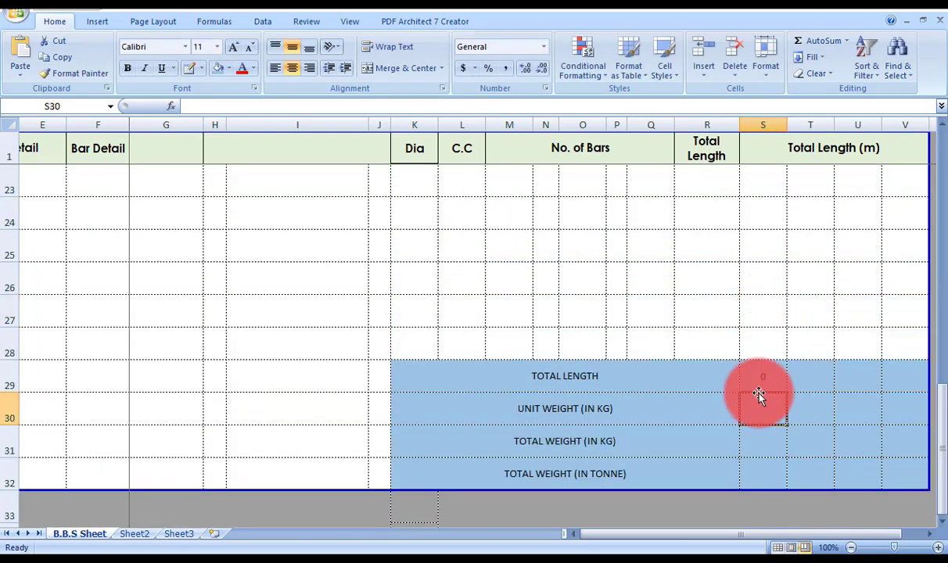
# Copy the S29 sum formula to T29, U29 and V29 to total the Ø10, Ø12 and Ø16 columns
pyautogui.click(760, 377)
pyautogui.hotkey('ctrl', 'c')
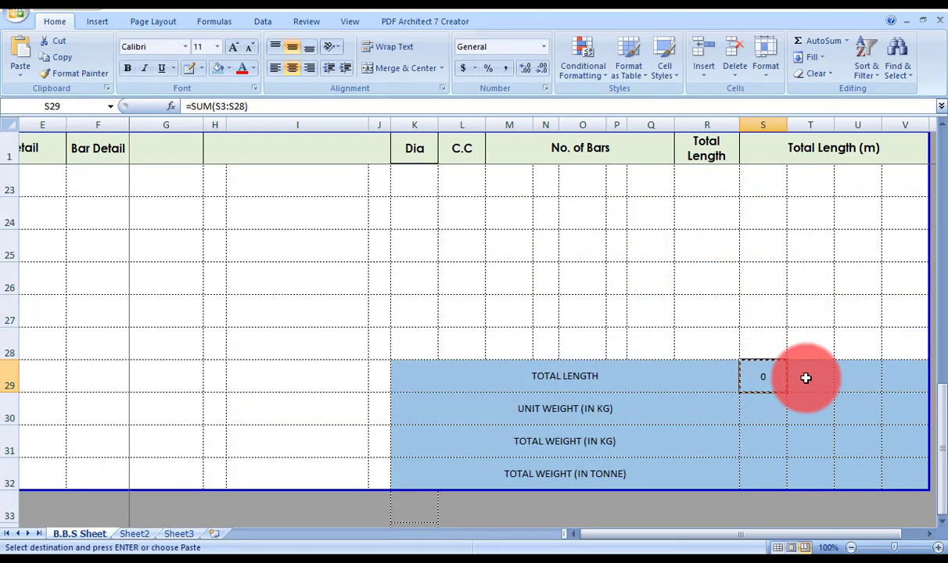
pyautogui.click(806, 376)
pyautogui.hotkey('ctrl', 'v')
pyautogui.click(854, 376)
pyautogui.hotkey('ctrl', 'v')
pyautogui.click(903, 377)
pyautogui.hotkey('ctrl', 'v')
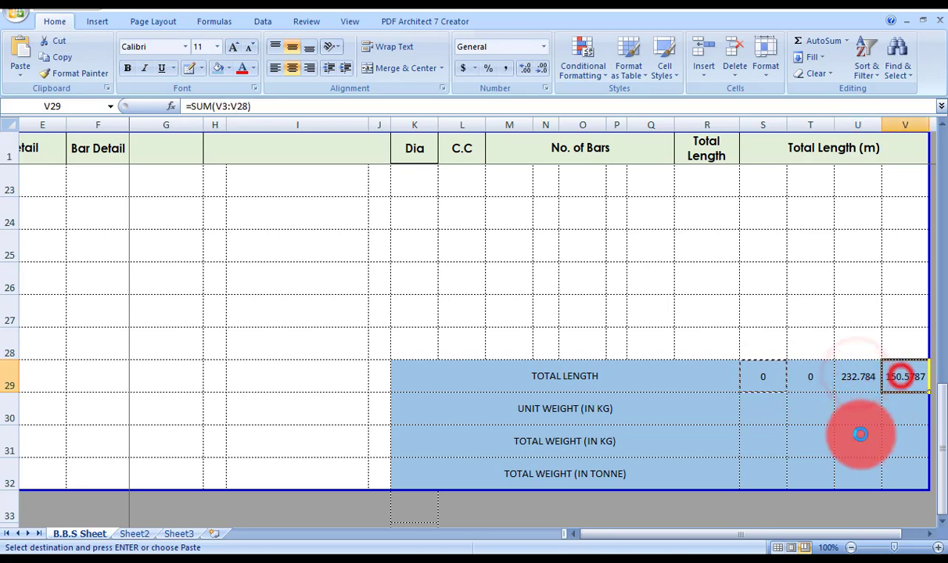
# Check which cells of the Ø16 column the total length formula in V29 adds up
pyautogui.scroll(5, 837, 422)
pyautogui.scroll(2, 828, 428)
pyautogui.scroll(-7, 839, 392)
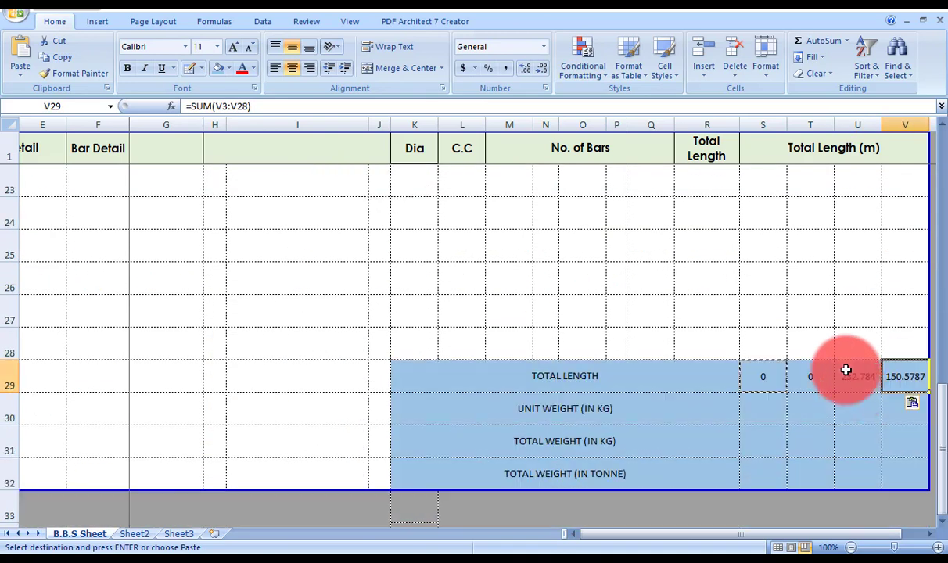
pyautogui.press('Escape')
pyautogui.doubleClick(901, 381)
pyautogui.scroll(7, 892, 383)
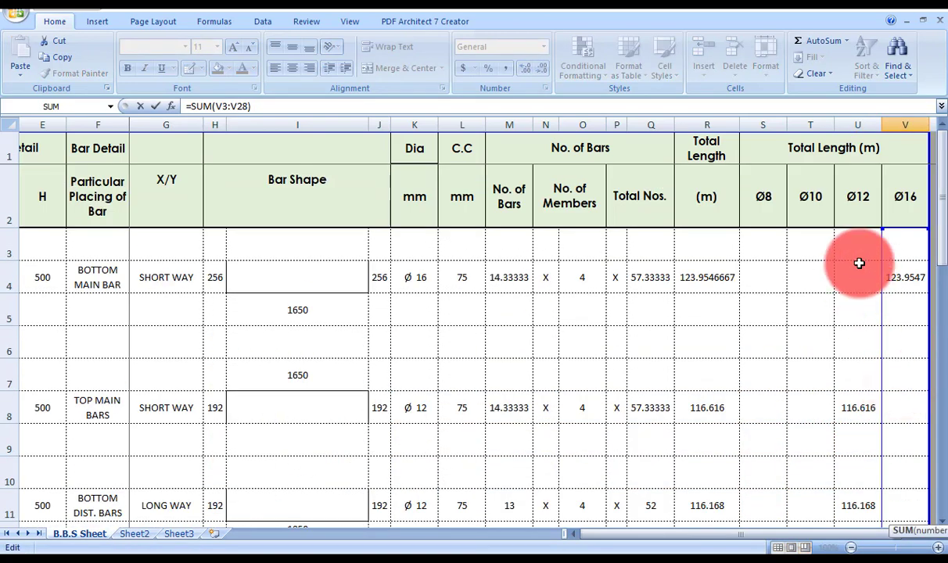
pyautogui.scroll(-6, 860, 273)
pyautogui.press('Escape')
pyautogui.scroll(-1, 865, 287)
# Check which cells of the Ø12 column the total length formula in U29 adds up
pyautogui.doubleClick(861, 374)
pyautogui.scroll(6, 858, 344)
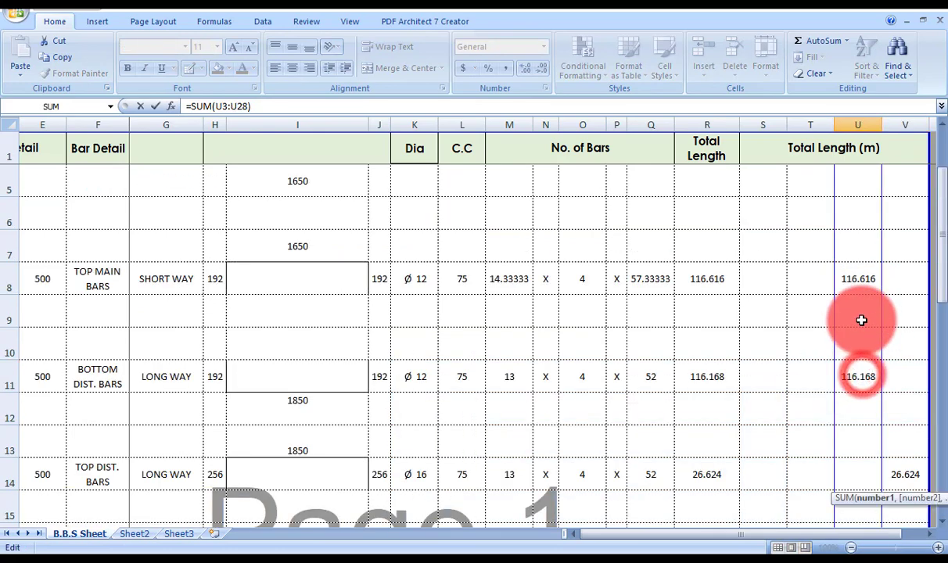
pyautogui.scroll(-1, 852, 297)
pyautogui.scroll(-8, 852, 289)
pyautogui.scroll(2, 831, 313)
pyautogui.press('Escape')
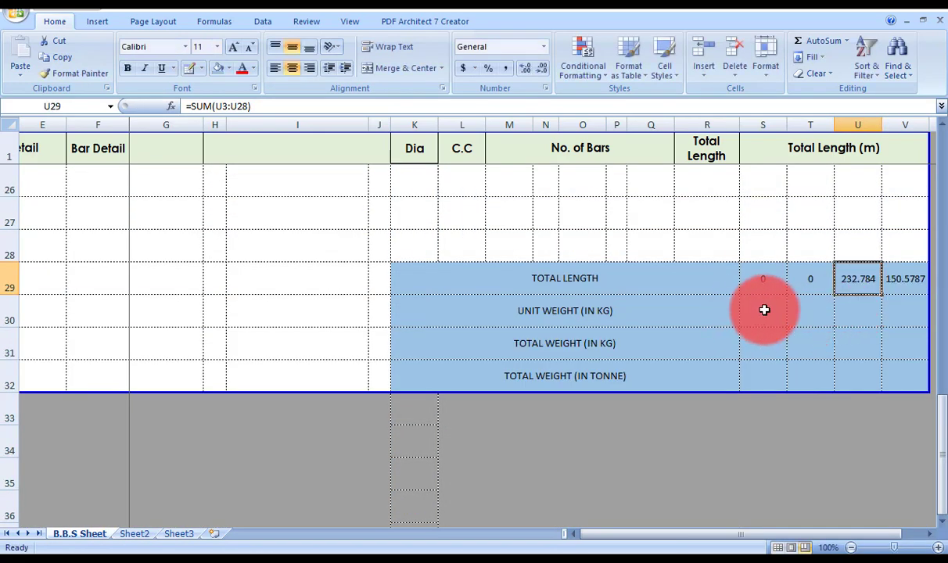
pyautogui.scroll(8, 790, 315)
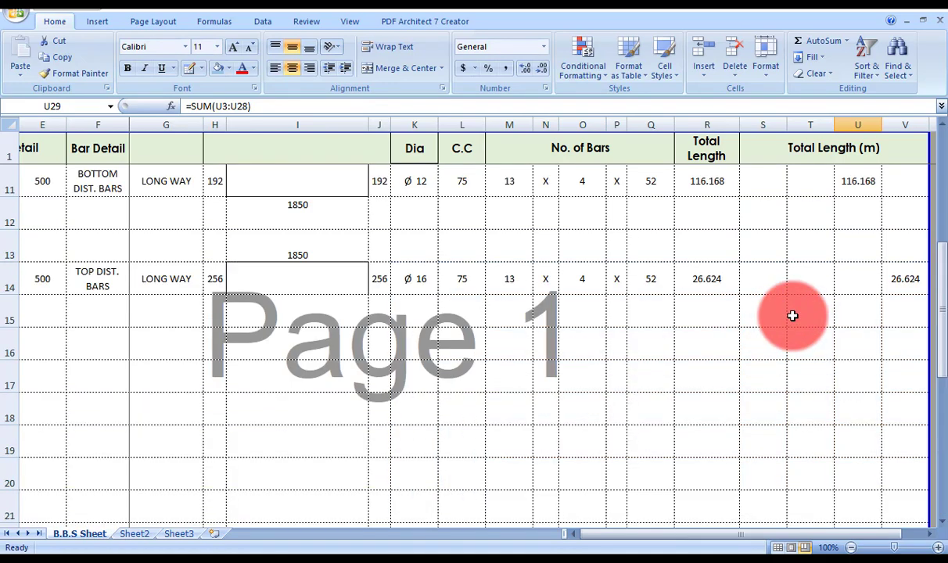
pyautogui.scroll(-7, 772, 227)
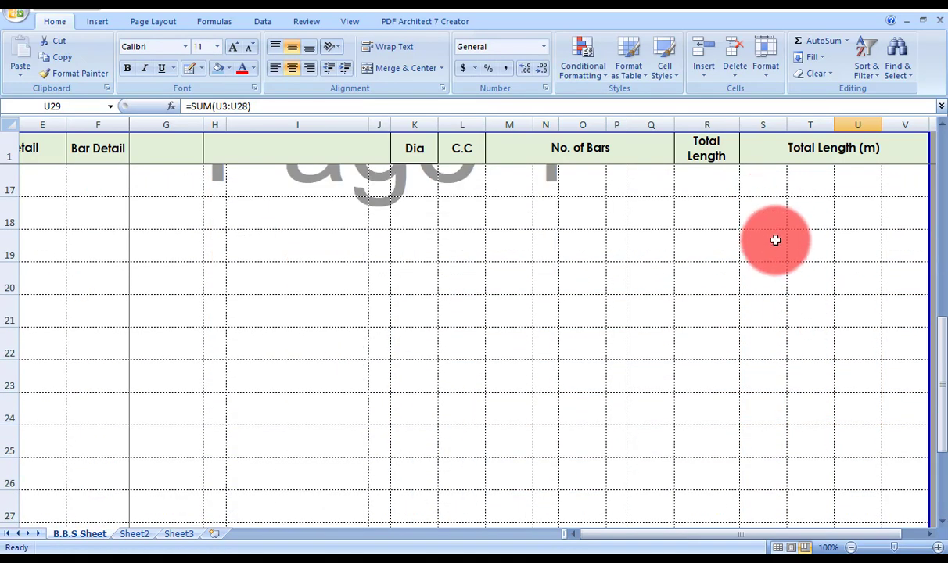
# Calculate the Ø8 unit weight in S30 from the header diameter with the formula =S2*S2/162.162
pyautogui.click(764, 408)
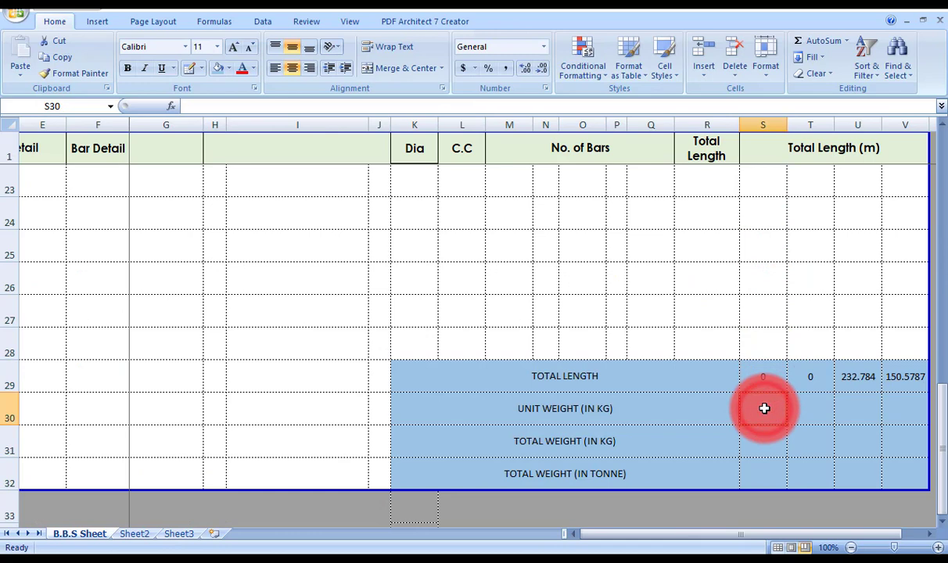
pyautogui.write('=')
pyautogui.scroll(7, 782, 336)
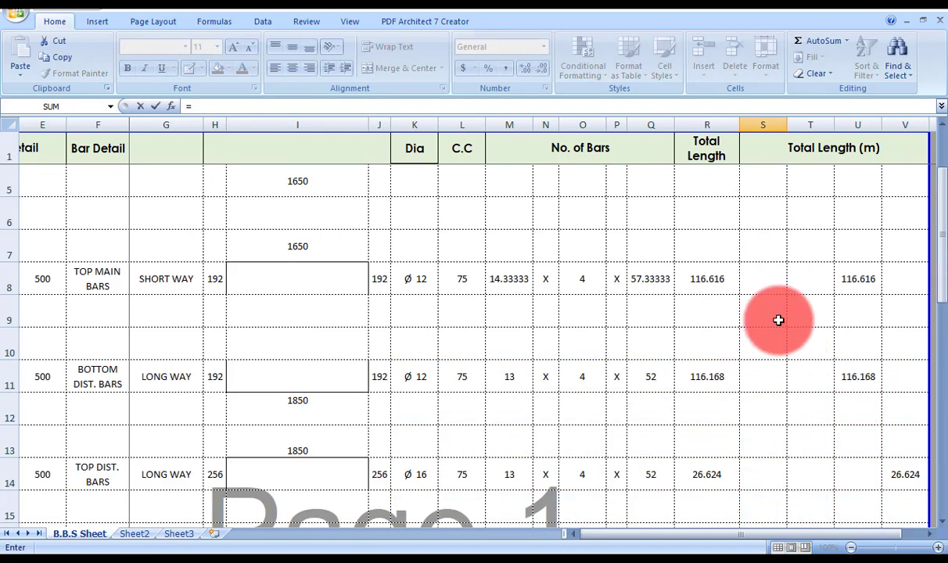
pyautogui.click(764, 204)
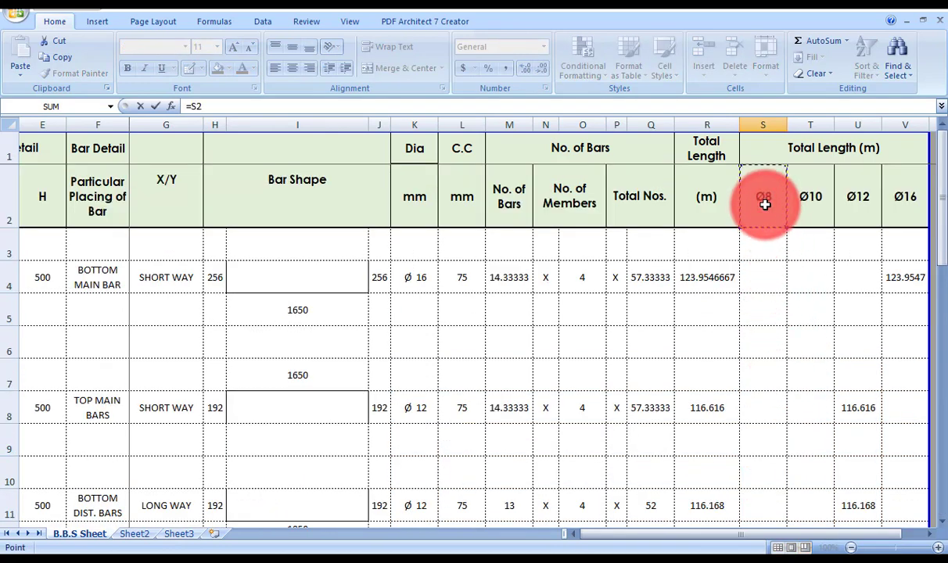
pyautogui.write('*')
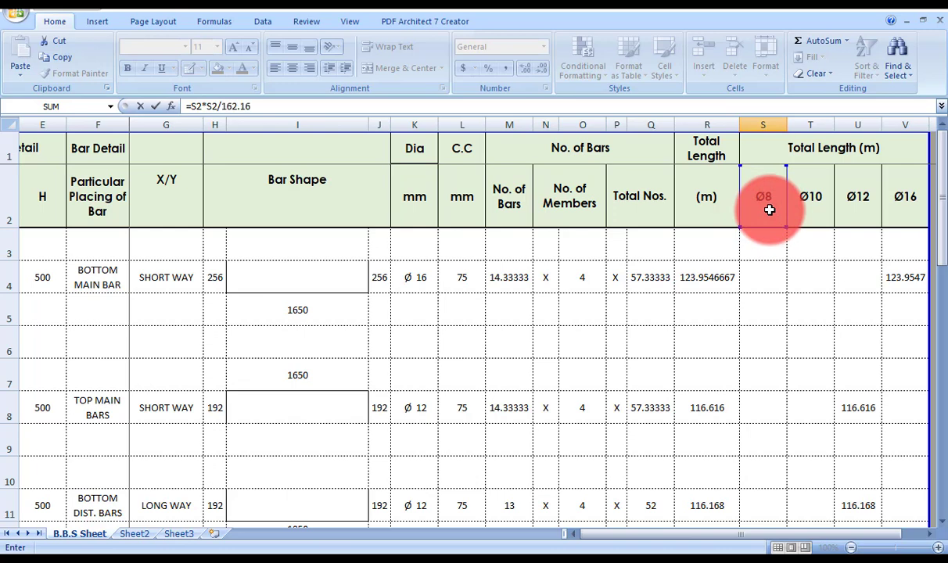
pyautogui.press('Return')
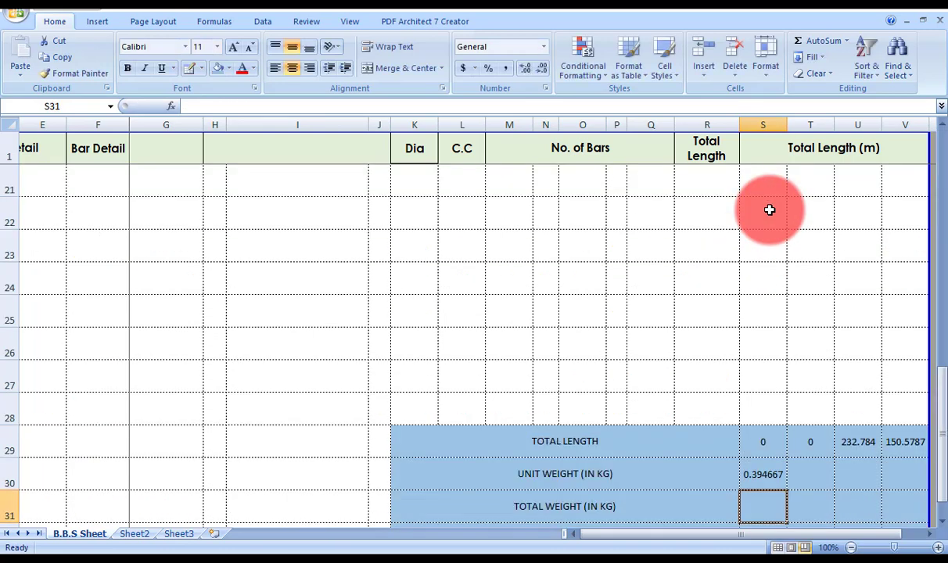
# Copy the S30 unit weight formula to T30, U30 and V30 for the Ø10, Ø12 and Ø16 columns
pyautogui.click(765, 474)
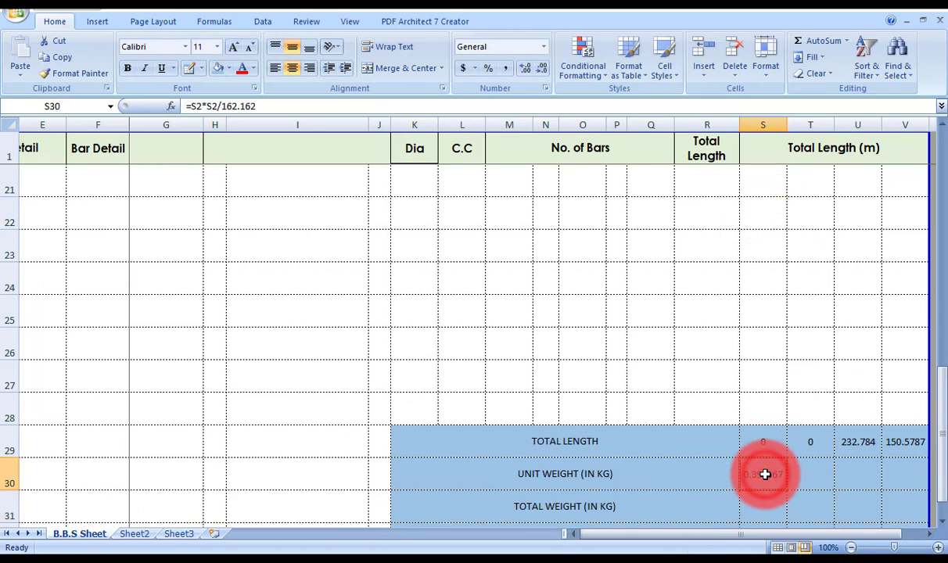
pyautogui.hotkey('ctrl', 'c')
pyautogui.click(807, 474)
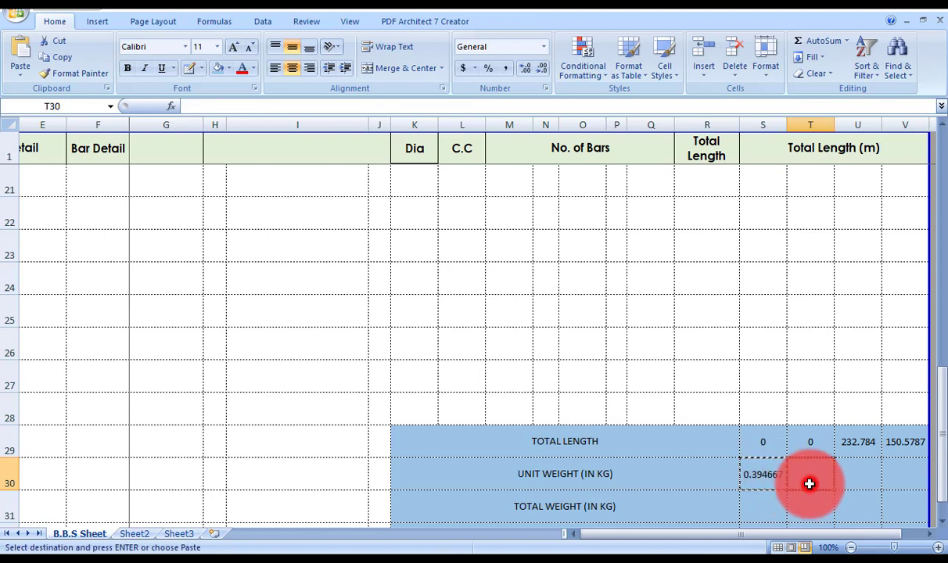
pyautogui.hotkey('ctrl', 'v')
pyautogui.click(852, 474)
pyautogui.hotkey('ctrl', 'v')
pyautogui.click(899, 478)
pyautogui.hotkey('ctrl', 'v')
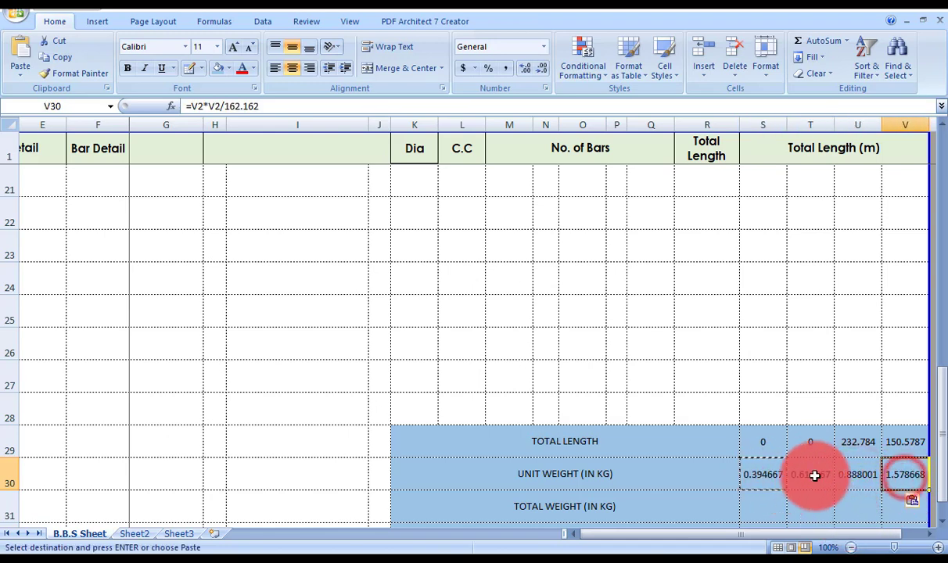
# Inspect the unit weight formula in V30 and the header diameter it refers to
pyautogui.scroll(7, 819, 460)
pyautogui.scroll(-9, 824, 444)
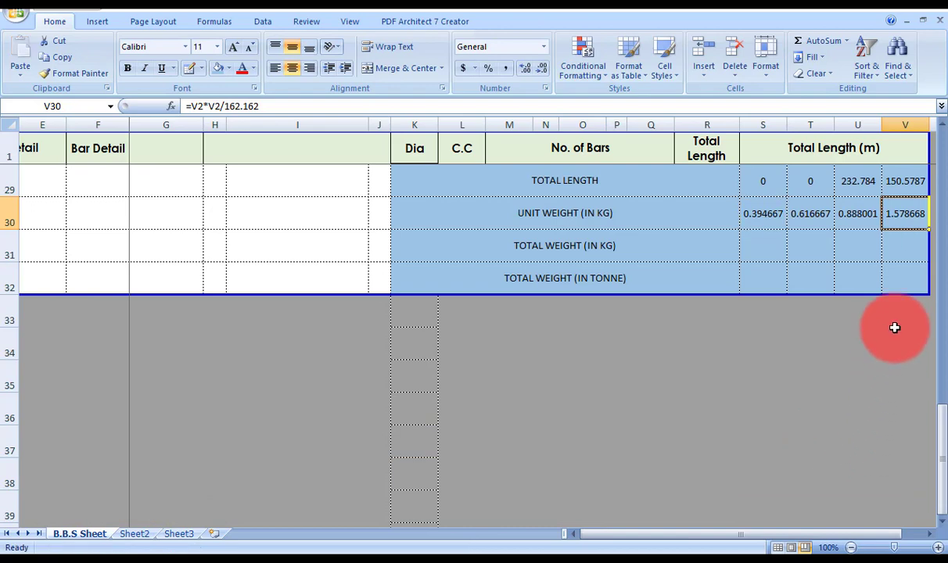
pyautogui.press('Escape')
pyautogui.doubleClick(900, 222)
pyautogui.scroll(9, 845, 311)
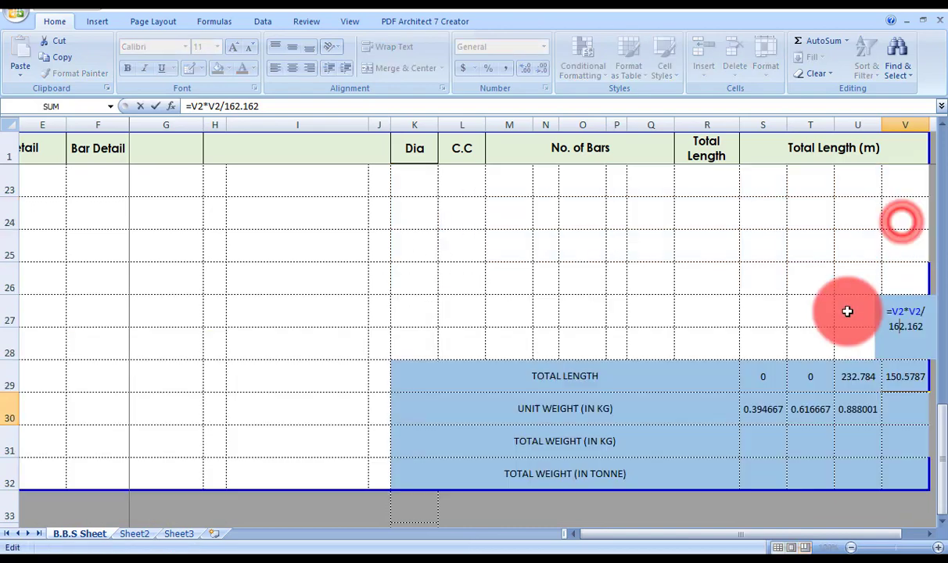
pyautogui.scroll(-9, 872, 189)
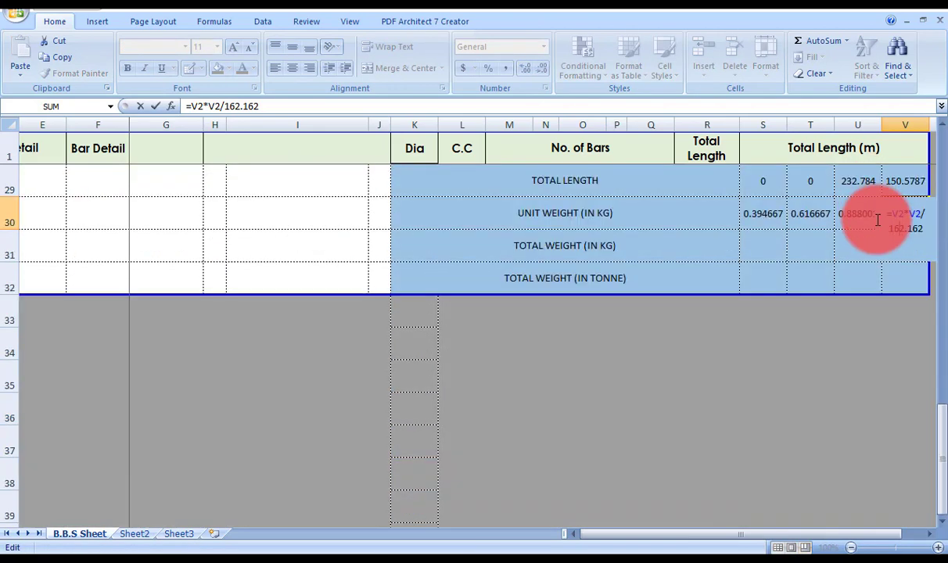
pyautogui.scroll(3, 873, 275)
pyautogui.scroll(-1, 863, 323)
pyautogui.press('Escape')
pyautogui.scroll(-1, 845, 355)
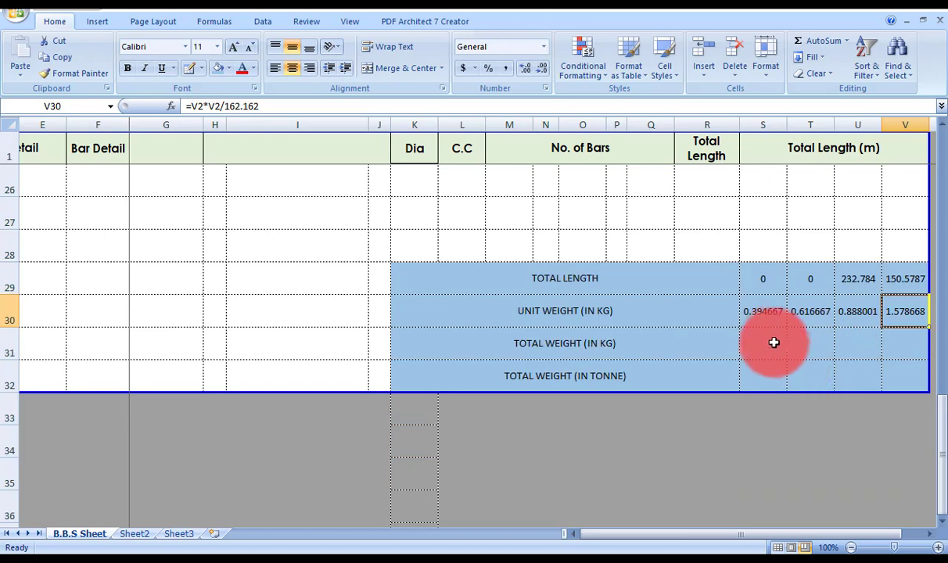
# Calculate the Ø8 total weight in kg in S31 with the formula =S29*S30
pyautogui.click(772, 342)
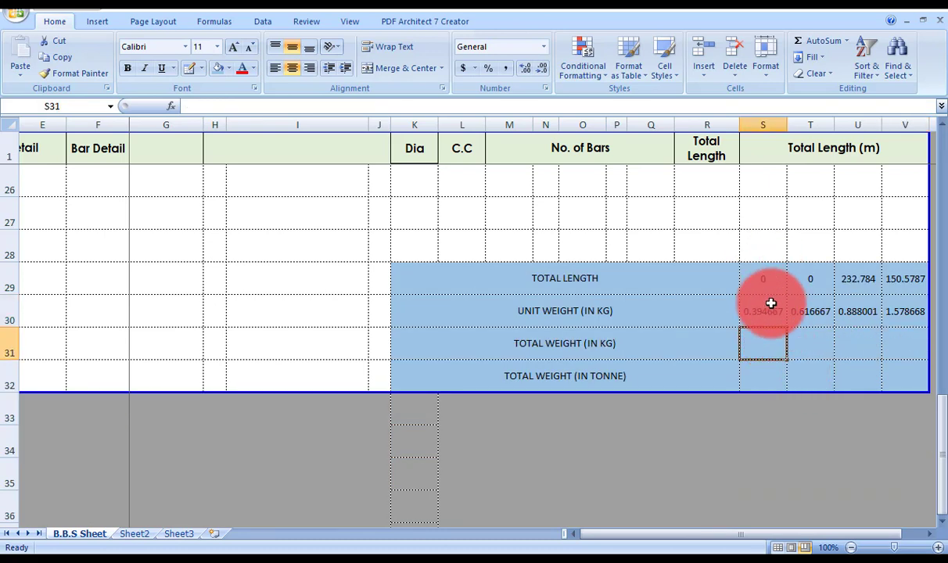
pyautogui.write('=S29')
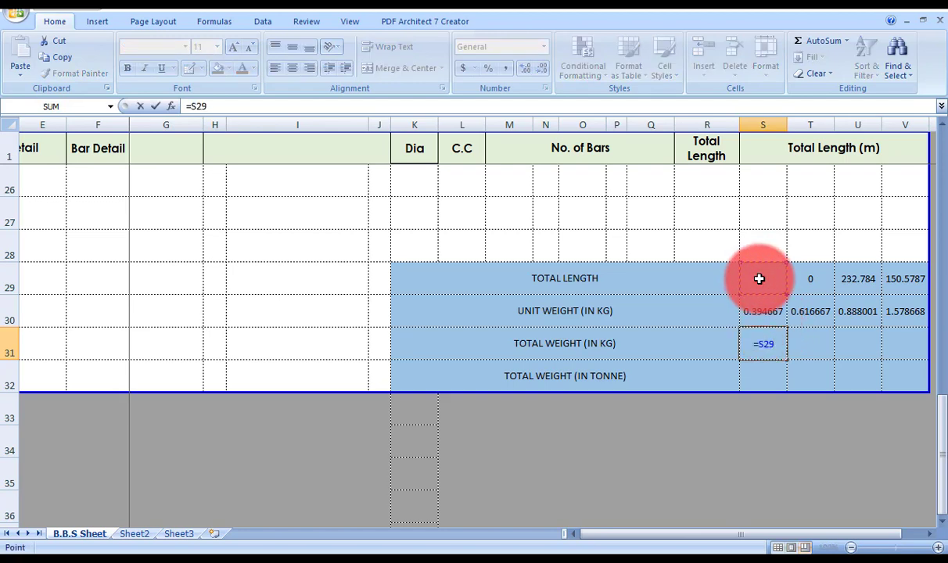
pyautogui.write('*')
pyautogui.click(767, 307)
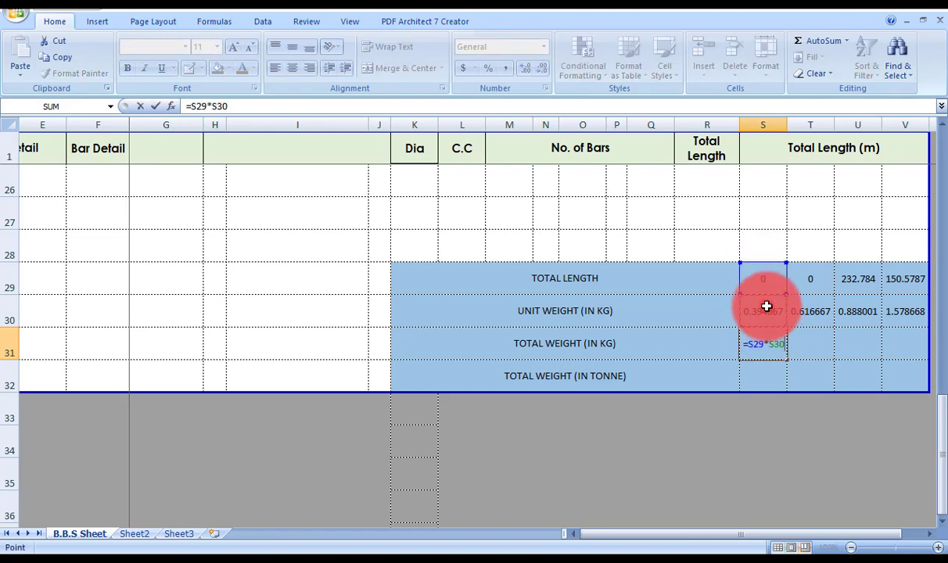
pyautogui.press('Return')
# Copy the S31 total weight formula to T31:V31 and check the results for Ø12 and Ø16
pyautogui.click(768, 335)
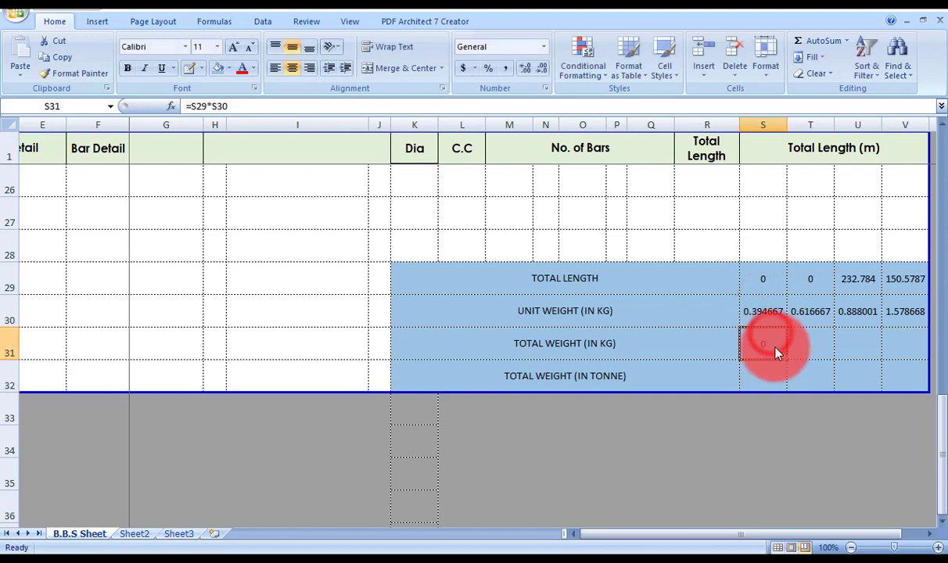
pyautogui.hotkey('ctrl', 'c')
pyautogui.moveTo(801, 351); pyautogui.dragTo(884, 351)
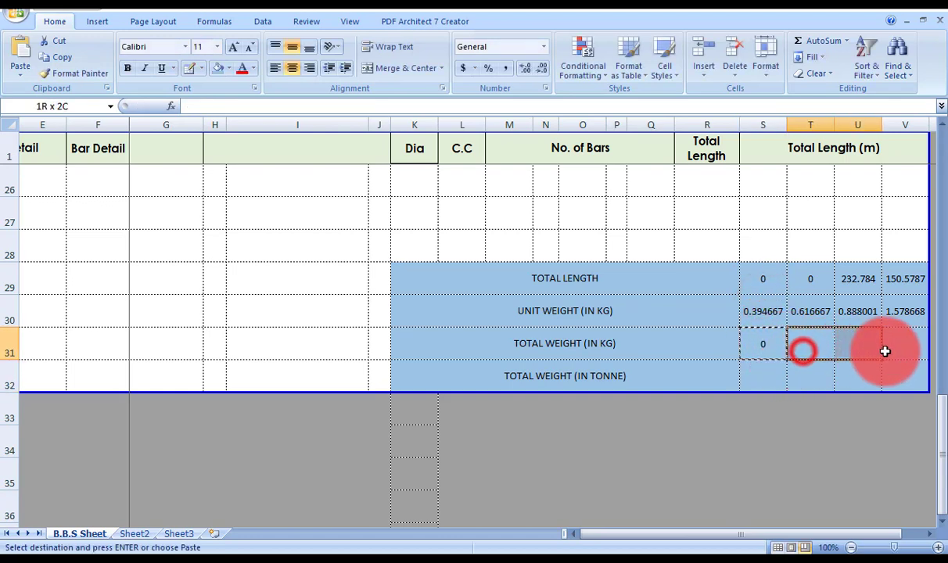
pyautogui.hotkey('ctrl', 'v')
pyautogui.click(846, 381)
pyautogui.press('Escape')
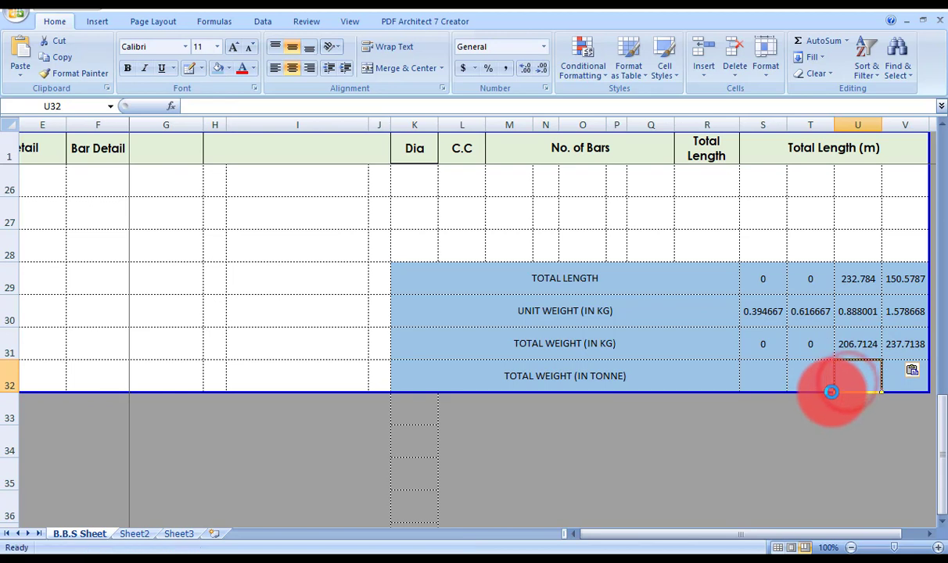
pyautogui.click(863, 344)
pyautogui.click(905, 341)
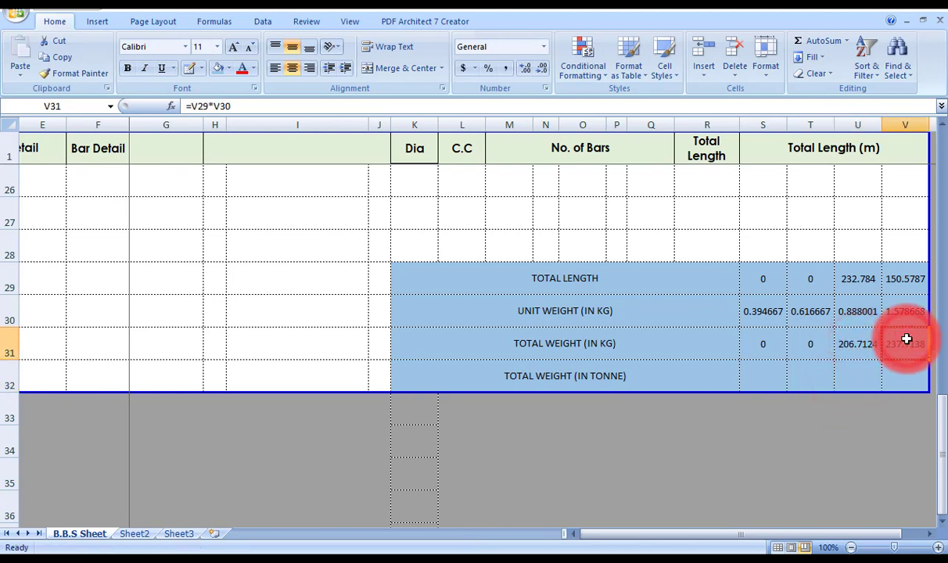
# Convert the Ø8 total weight to tonnes in S32 with the formula =S31/1000
pyautogui.click(762, 381)
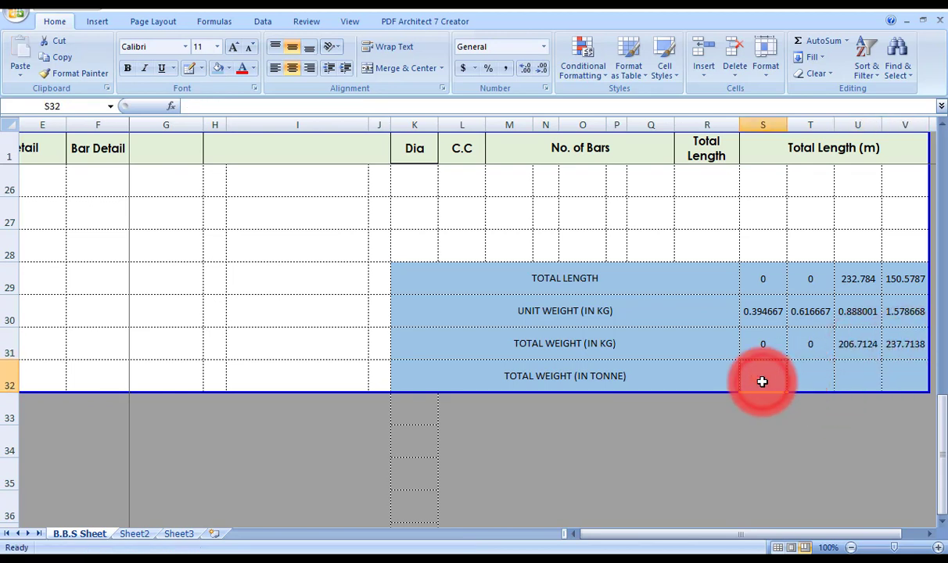
pyautogui.write('=')
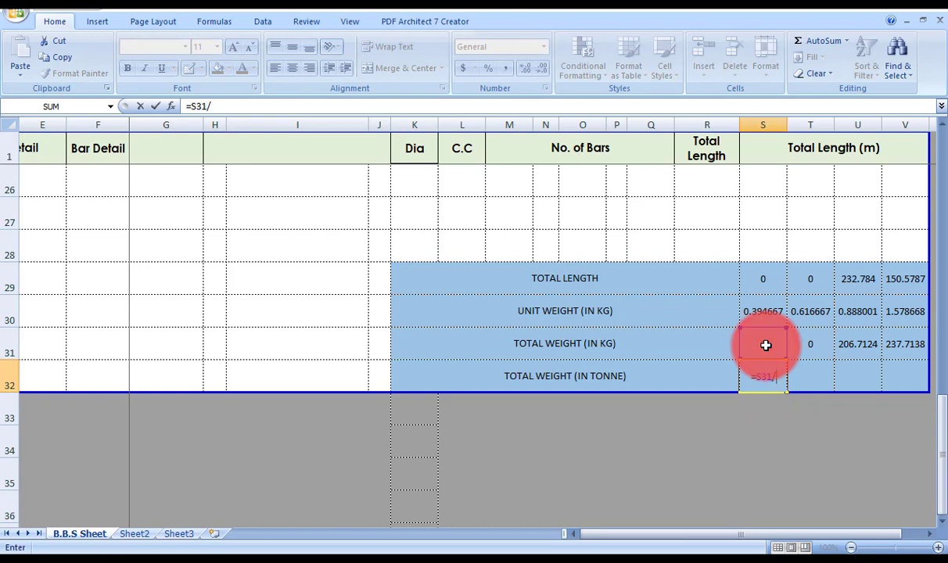
pyautogui.write('/1000')
pyautogui.press('Return')
# Copy the S32 tonne formula to T32:V32 for the Ø10, Ø12 and Ø16 columns
pyautogui.click(766, 379)
pyautogui.hotkey('ctrl', 'c')
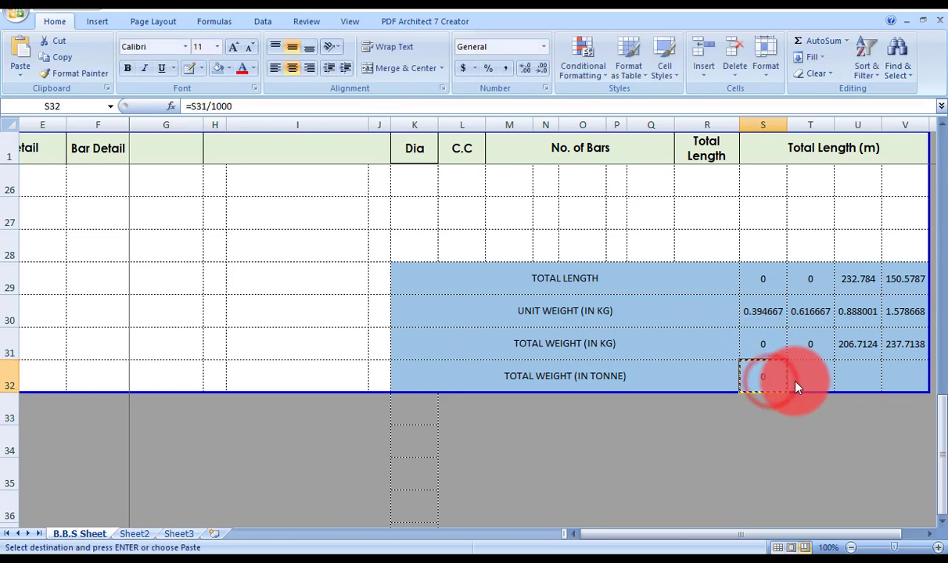
pyautogui.click(813, 380)
pyautogui.moveTo(818, 380); pyautogui.dragTo(891, 379)
pyautogui.hotkey('ctrl', 'v')
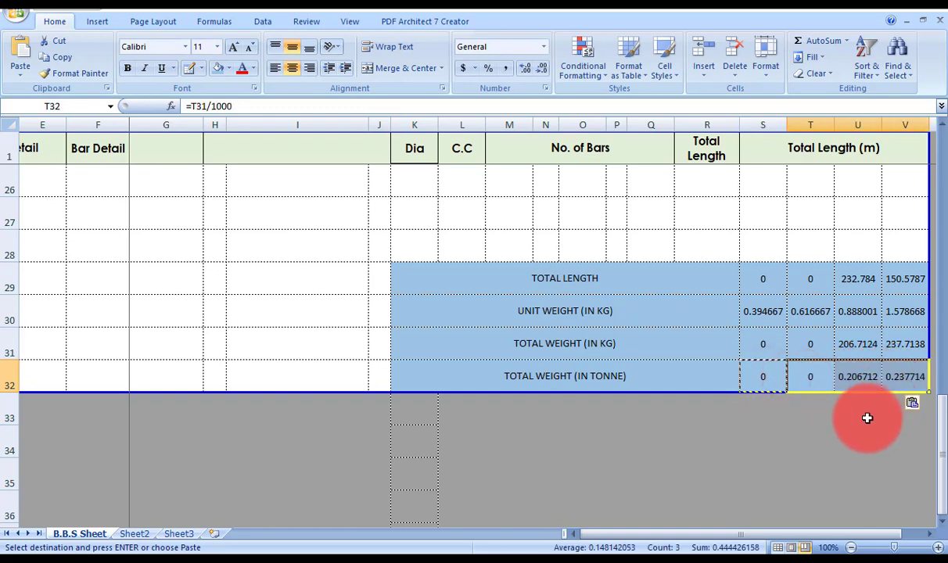
pyautogui.click(865, 420)
pyautogui.press('Escape')
# Review the bar rows from the start of the schedule at 86% zoom and select the top main bars' diameter in K8
pyautogui.scroll(7, 860, 417)
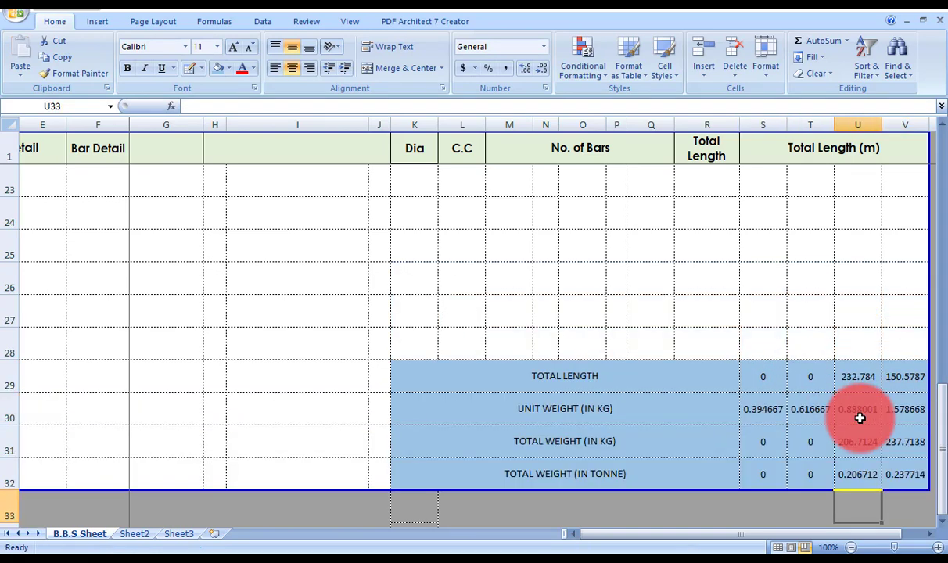
pyautogui.scroll(1, 870, 415)
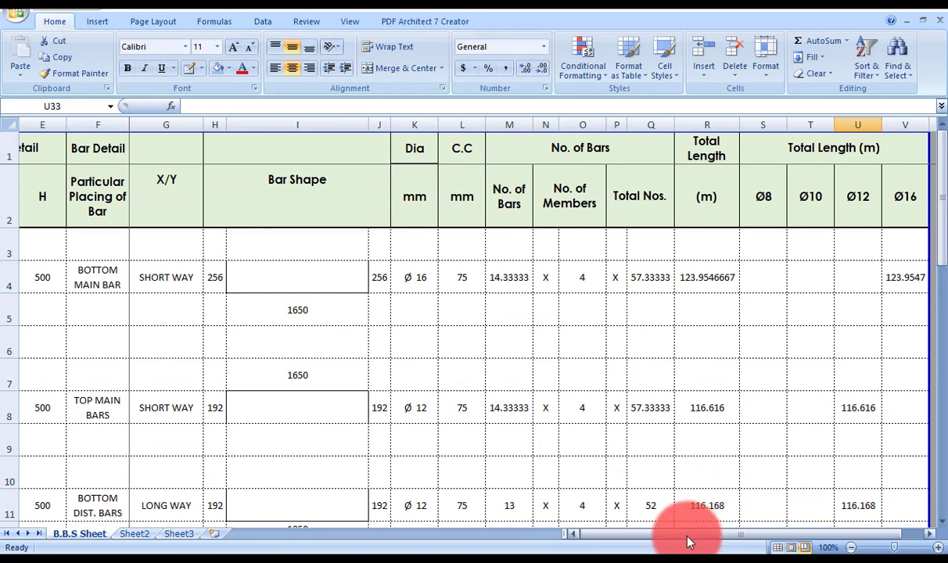
pyautogui.moveTo(686, 536); pyautogui.dragTo(572, 535)
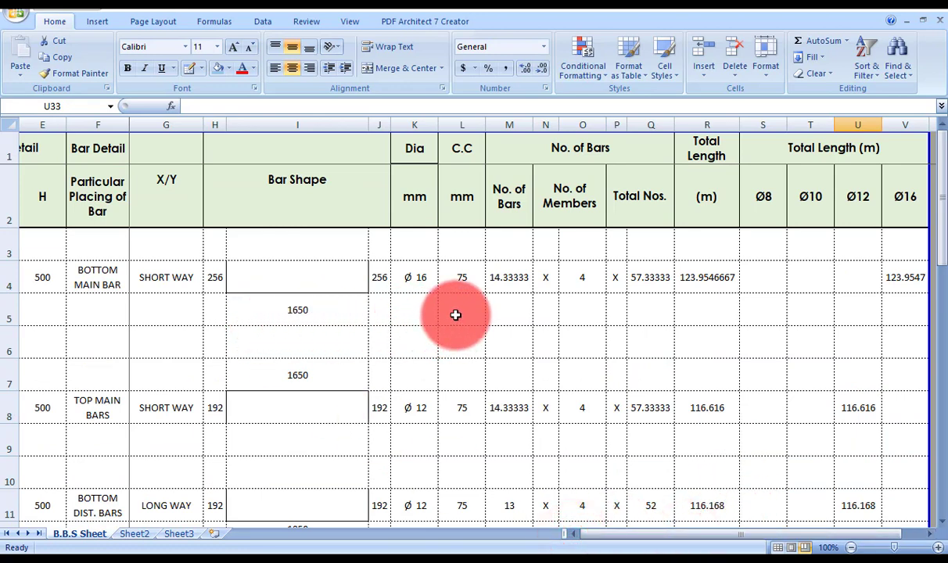
pyautogui.keyDown('ctrl'); pyautogui.scroll(-1, 455, 314); pyautogui.keyUp('ctrl')
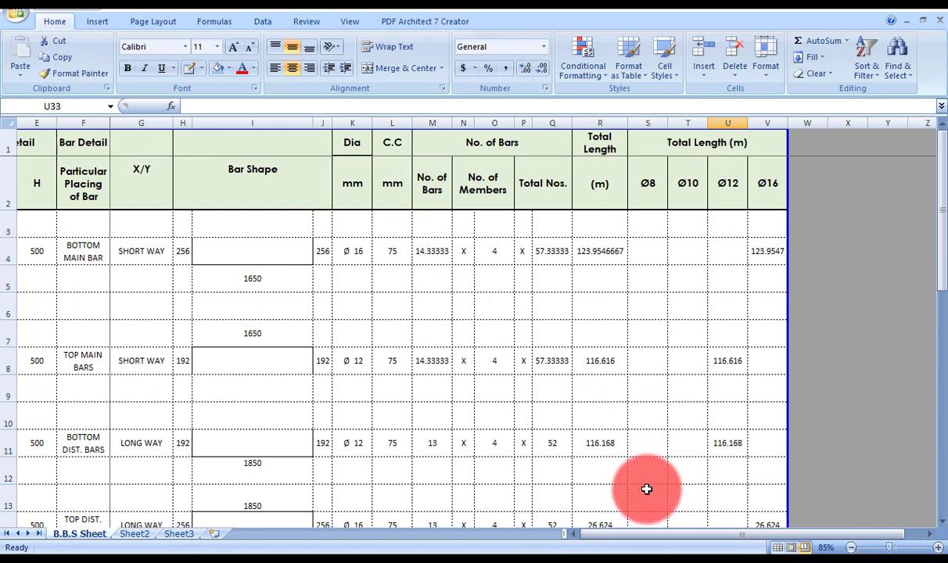
pyautogui.moveTo(623, 535); pyautogui.dragTo(553, 542)
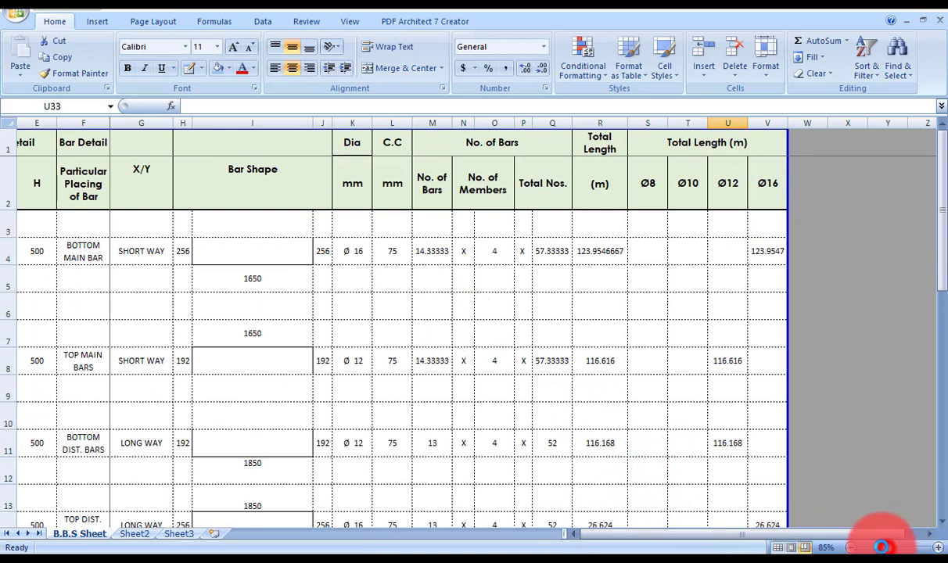
pyautogui.moveTo(881, 547)
pyautogui.mouseDown()
pyautogui.moveTo(872, 546)
pyautogui.moveTo(899, 547)
pyautogui.moveTo(889, 546)
pyautogui.mouseUp()
pyautogui.click(352, 366)
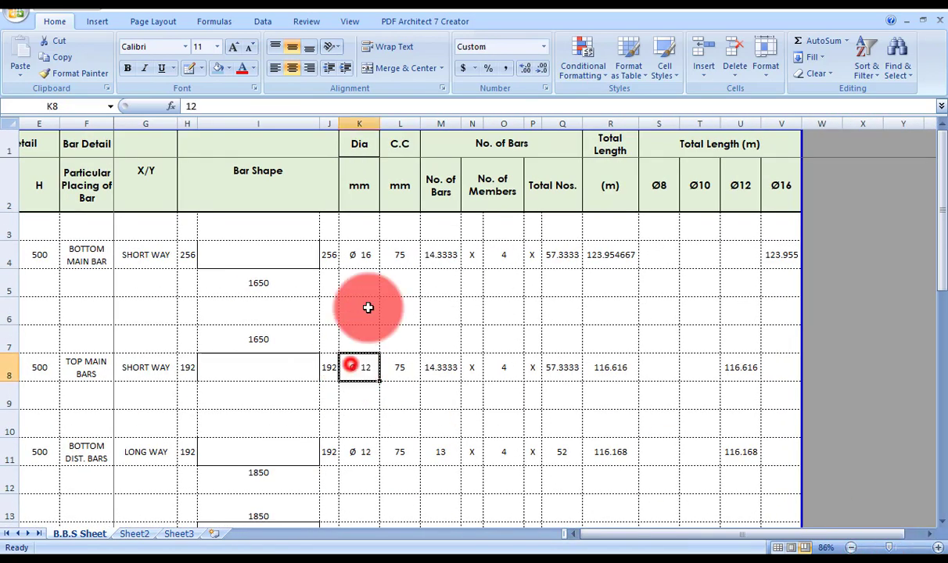
# Unfreeze the panes on the B.B.S Sheet so the header rows scroll with the schedule
pyautogui.click(350, 21)
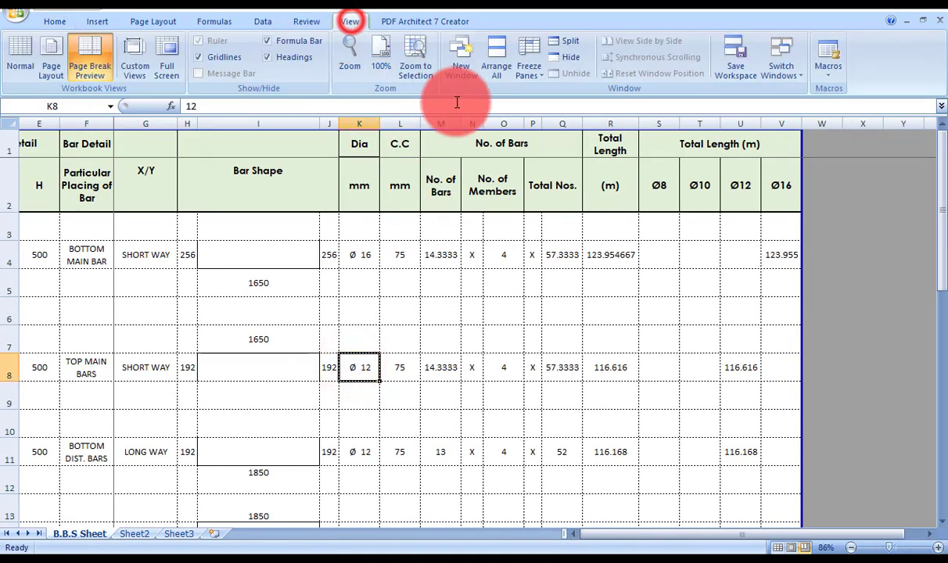
pyautogui.click(522, 72)
pyautogui.click(557, 107)
pyautogui.click(433, 351)
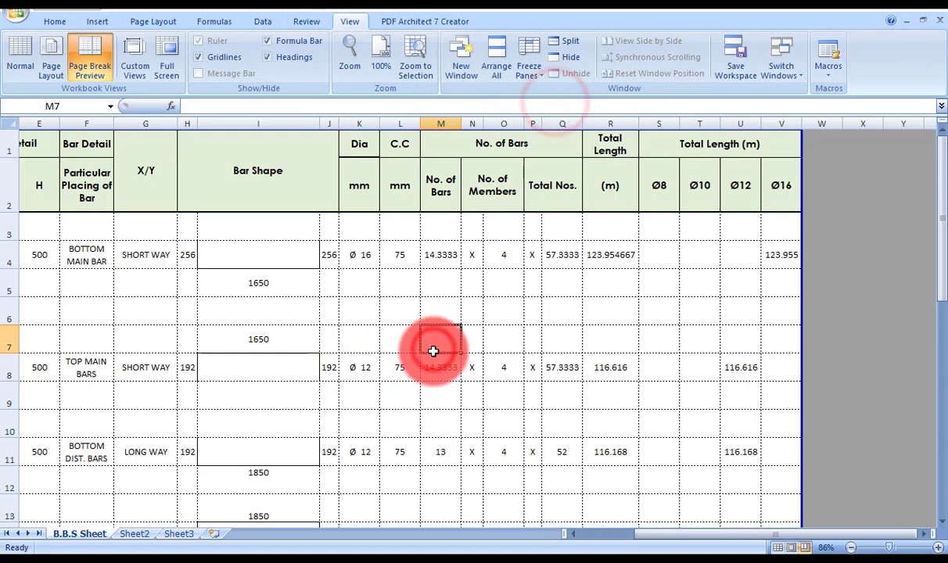
# Review the whole bar bending schedule at 80% zoom, from the header and bar rows to the total length and weight rows
pyautogui.press('Home')
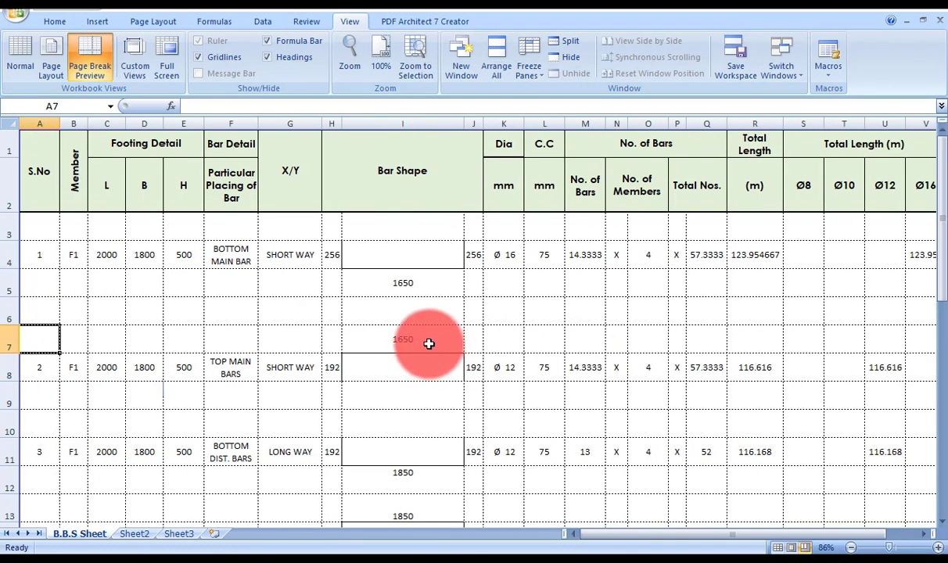
pyautogui.click(827, 548)
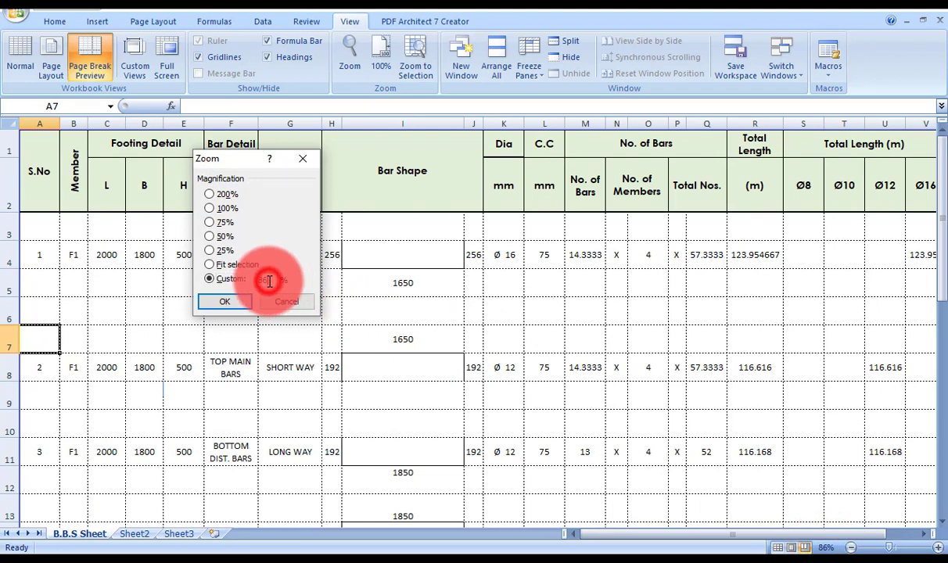
pyautogui.click(227, 302)
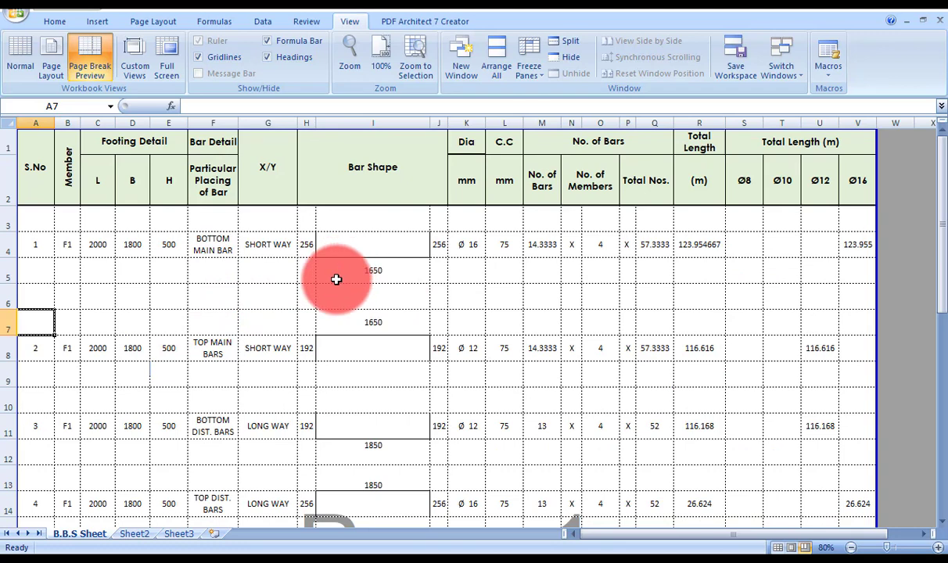
pyautogui.scroll(-1, 336, 279)
pyautogui.scroll(1, 336, 279)
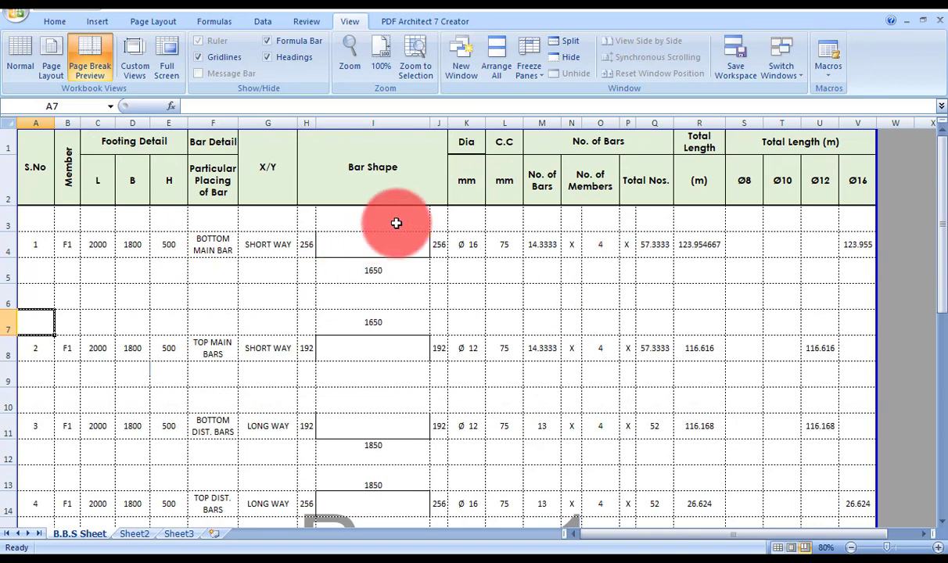
pyautogui.scroll(-4, 506, 227)
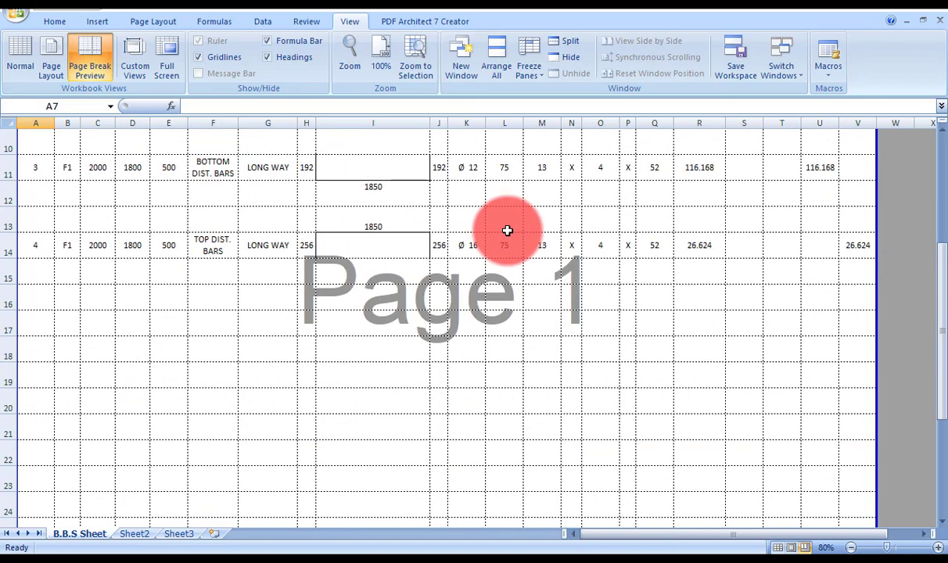
pyautogui.scroll(3, 508, 233)
pyautogui.scroll(-5, 511, 237)
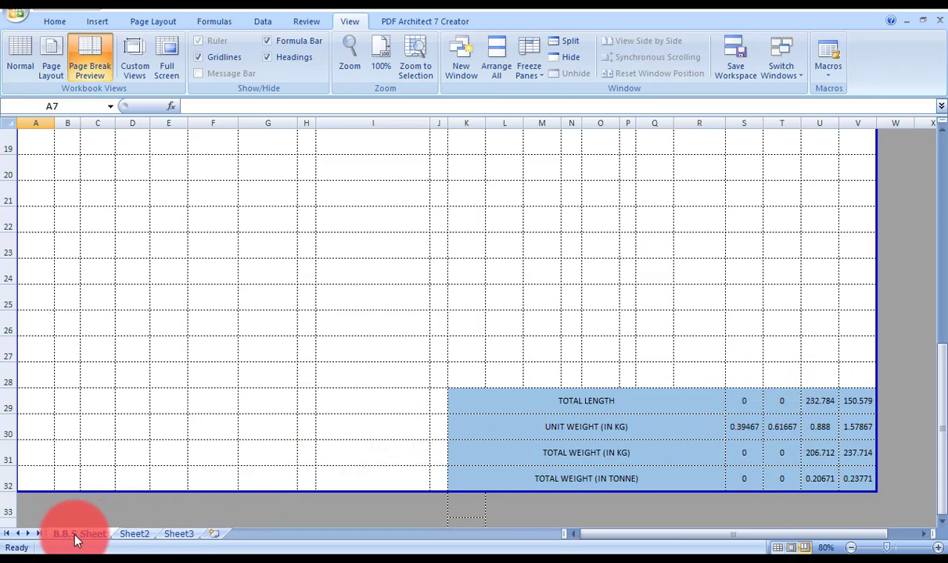
pyautogui.scroll(6, 172, 412)
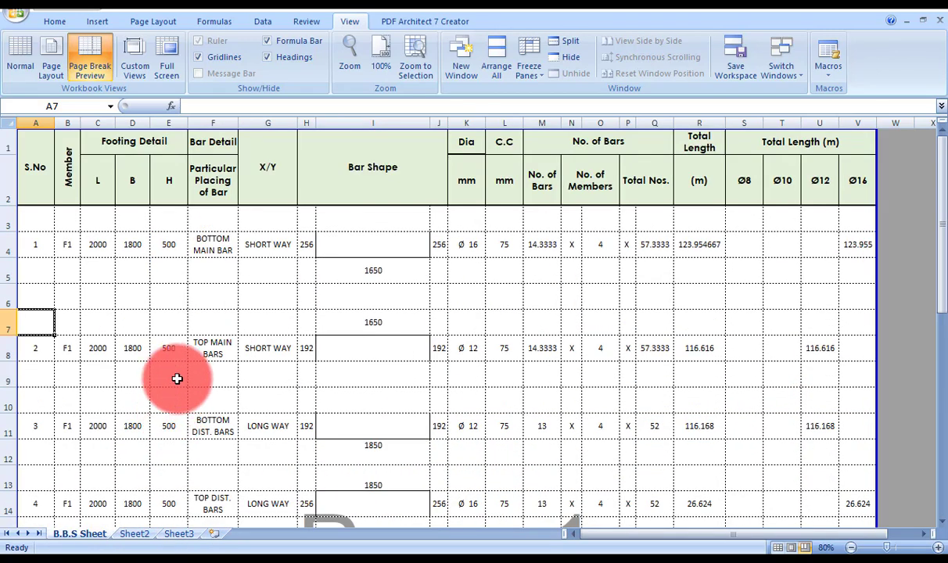
pyautogui.scroll(-3, 193, 343)
pyautogui.scroll(3, 197, 349)
pyautogui.scroll(-2, 233, 312)
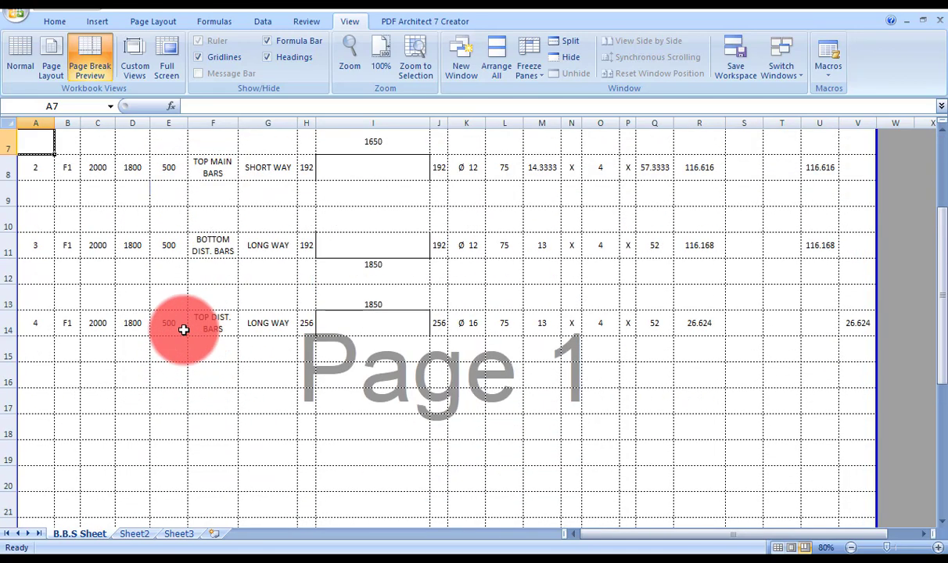
pyautogui.scroll(-4, 245, 363)
pyautogui.scroll(5, 297, 356)
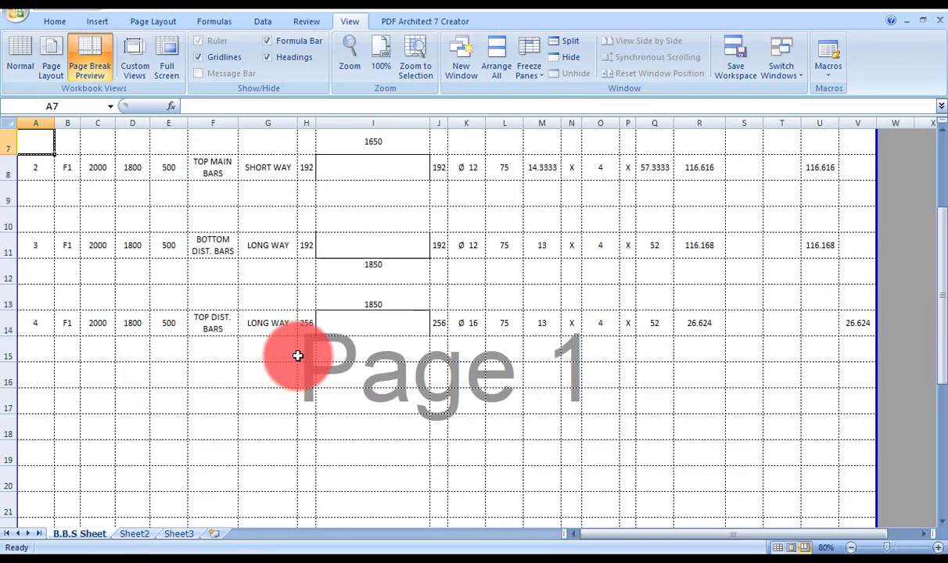
pyautogui.scroll(-2, 301, 375)
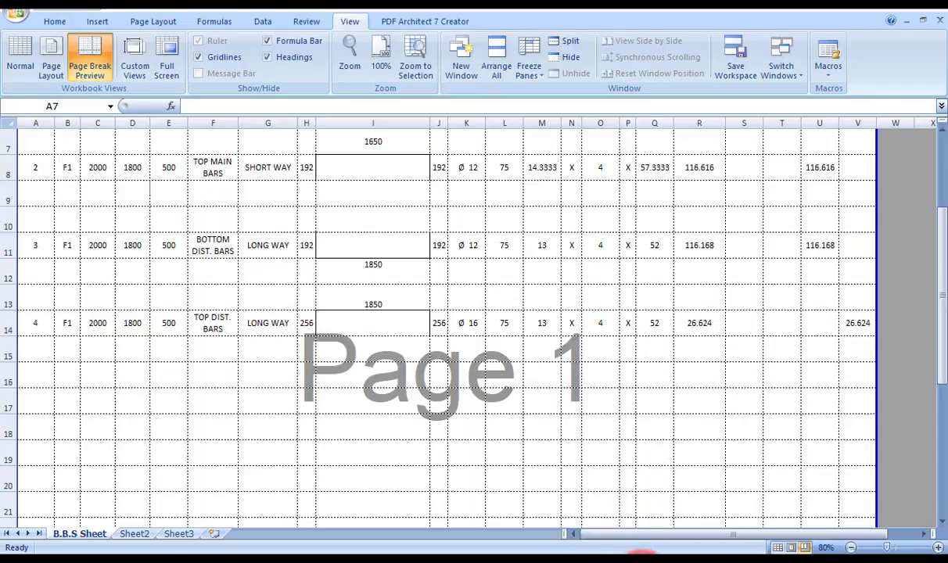
# Switch to the FOOTING drawing in AutoCAD and examine the footings, their dimensions and labels across the foundation layout
pyautogui.hotkey('alt', 'Tab')
pyautogui.scroll(-8, 577, 355)
pyautogui.scroll(3, 603, 318)
pyautogui.scroll(10, 621, 223)
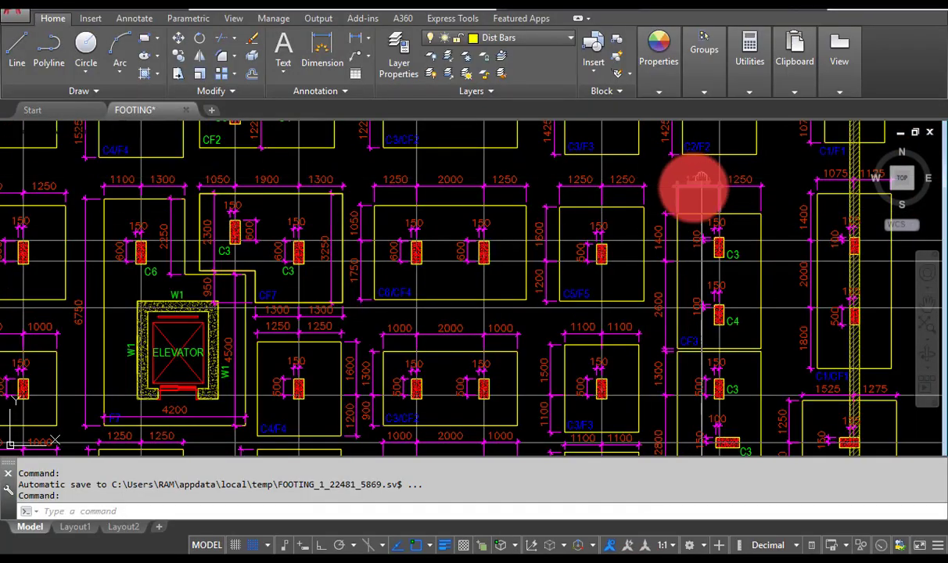
pyautogui.scroll(-6, 563, 307)
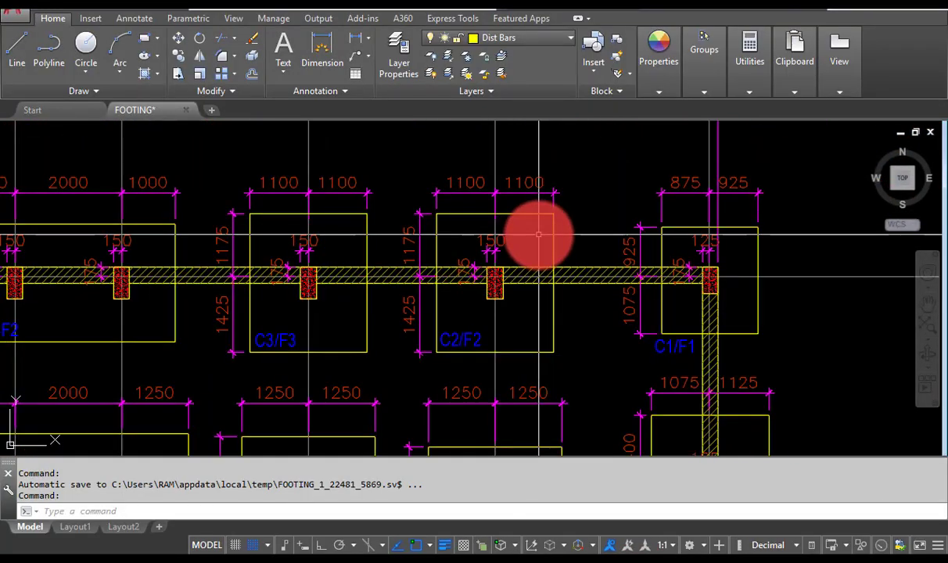
pyautogui.scroll(6, 571, 292)
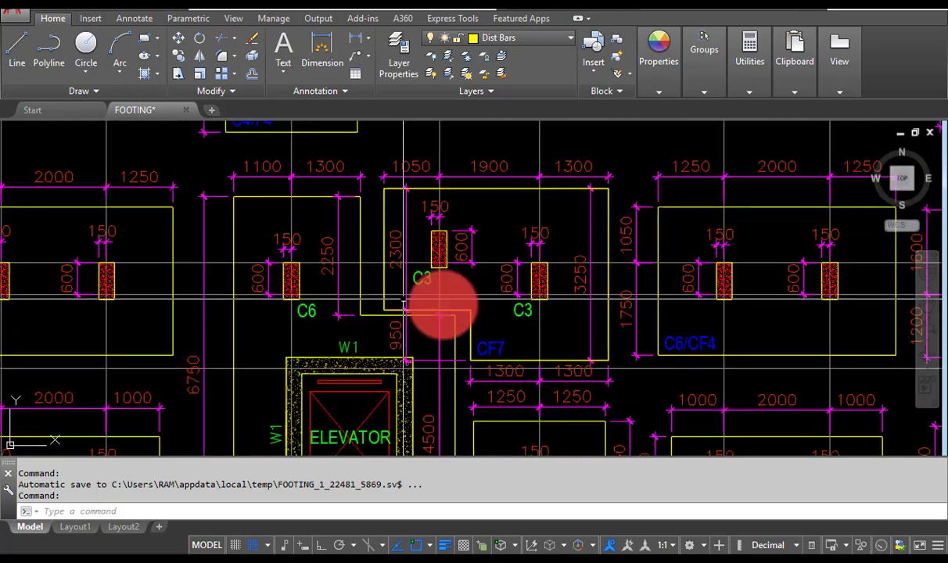
pyautogui.scroll(-8, 547, 258)
pyautogui.scroll(5, 432, 290)
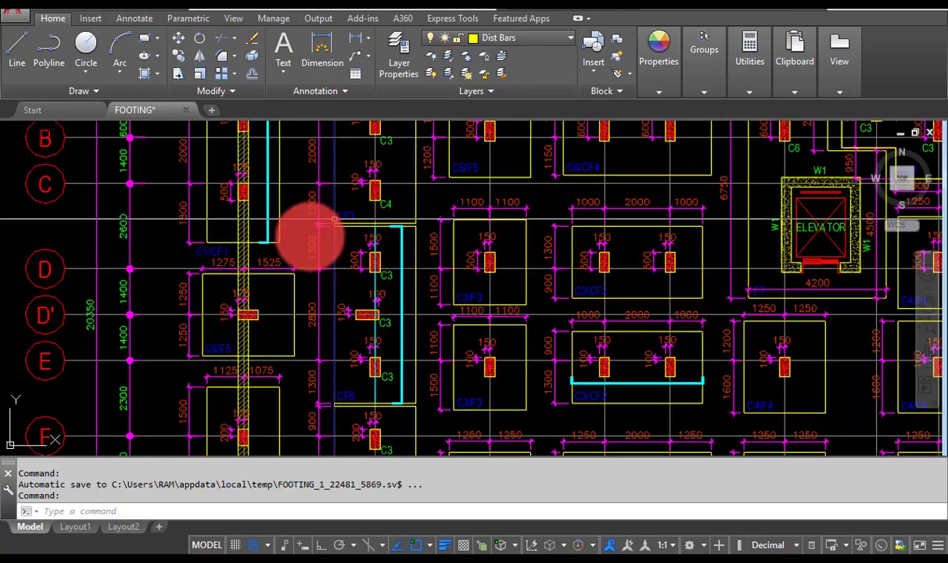
pyautogui.scroll(-6, 344, 231)
pyautogui.scroll(8, 425, 315)
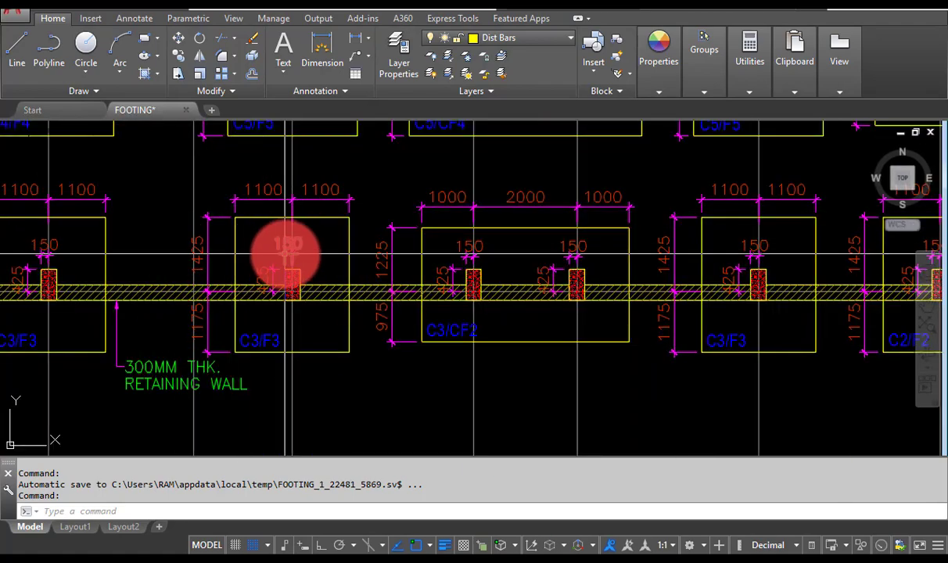
pyautogui.scroll(-9, 370, 236)
# Look over the footing schedule and section details, and inspect the end of the cyan bar in the C3/CF2 footing
pyautogui.moveTo(356, 321); pyautogui.dragTo(469, 350)
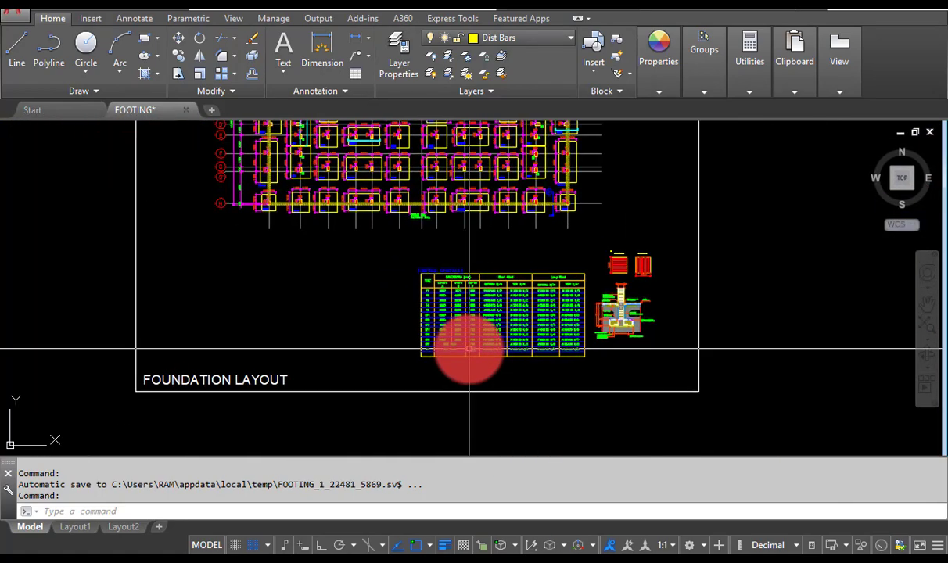
pyautogui.moveTo(444, 268); pyautogui.dragTo(486, 360)
pyautogui.scroll(7, 423, 282)
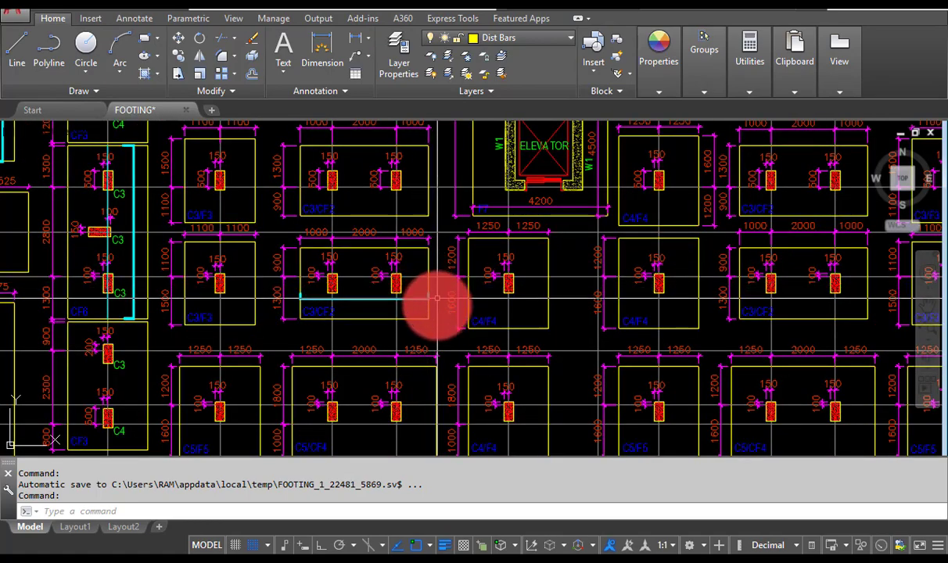
pyautogui.moveTo(408, 249); pyautogui.dragTo(417, 290)
pyautogui.scroll(4, 417, 290)
pyautogui.scroll(3, 498, 350)
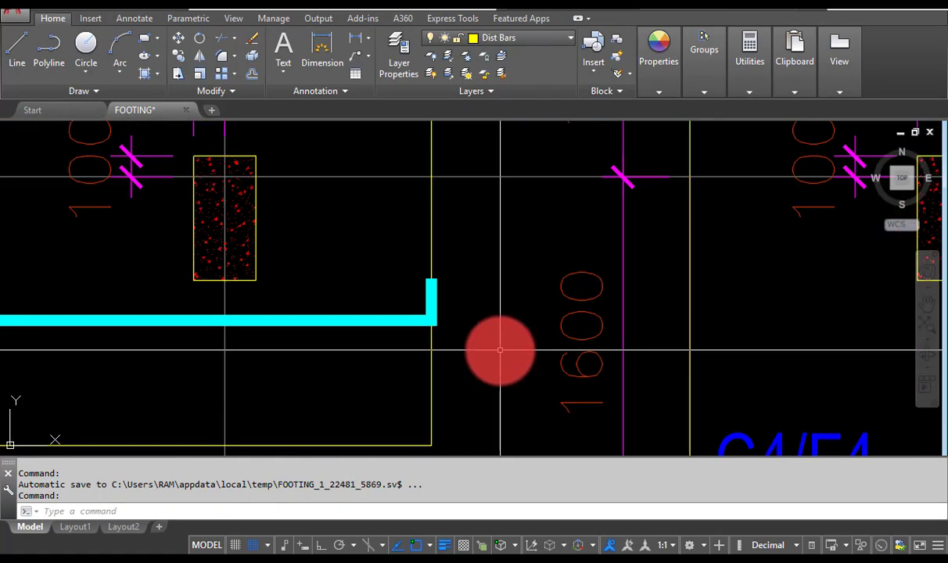